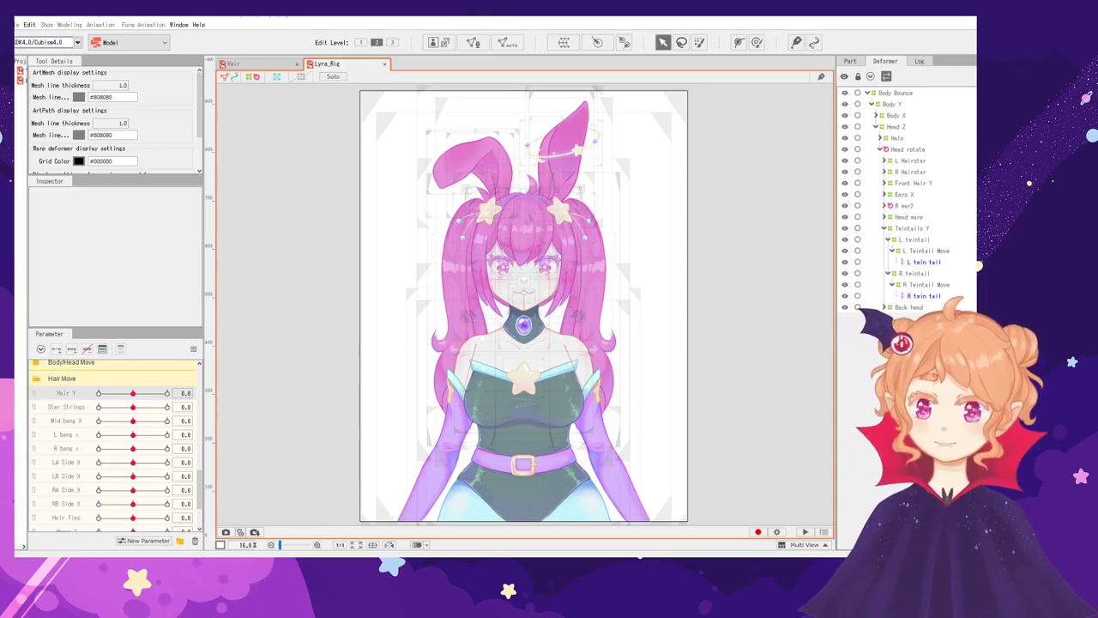
{"action": "left_click_drag", "start_coordinate": [787, 319], "coordinate": [759, 299]}
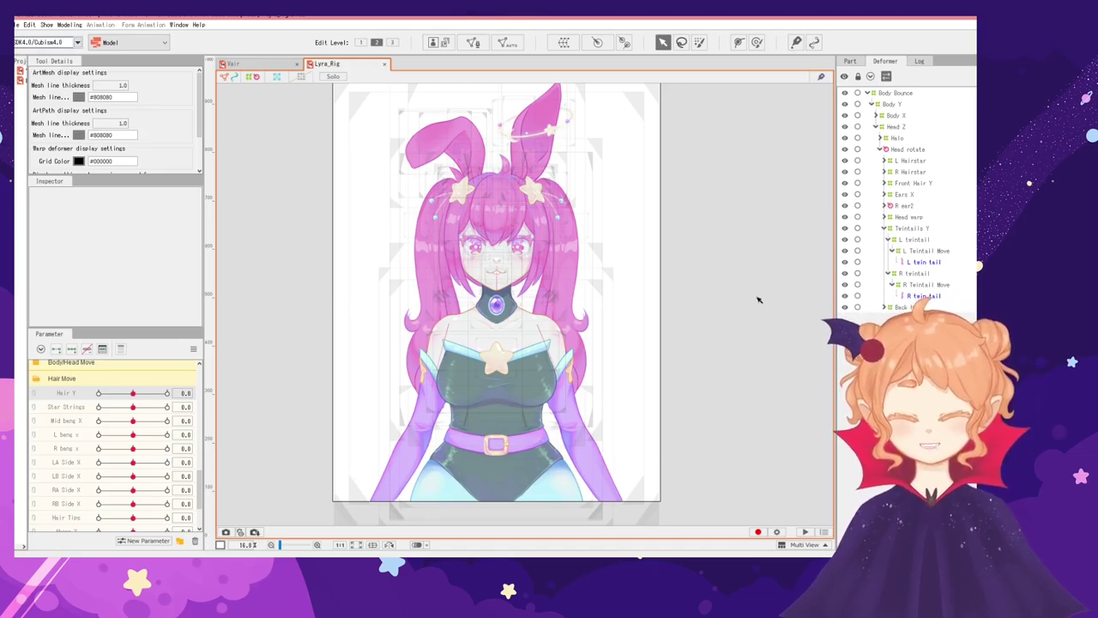
{"action": "left_click_drag", "start_coordinate": [718, 235], "coordinate": [728, 247]}
{"action": "scroll", "coordinate": [558, 228], "scroll_direction": "down", "scroll_amount": 3}
{"action": "scroll", "coordinate": [669, 216], "scroll_direction": "up", "scroll_amount": 3}
{"action": "scroll", "coordinate": [314, 286], "scroll_direction": "down", "scroll_amount": 3}
{"action": "scroll", "coordinate": [232, 286], "scroll_direction": "up", "scroll_amount": 3}
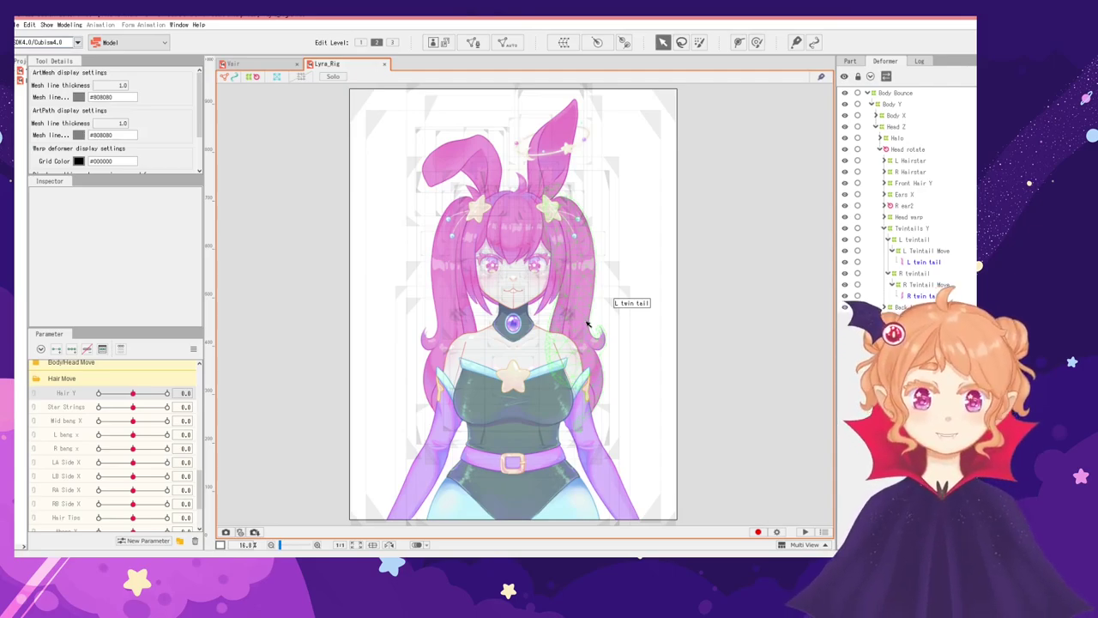
Inspect the R twin tail mesh and the L and R Twintail Move warp deformers for their Hair Y keyforms
{"action": "left_click", "coordinate": [587, 324]}
{"action": "scroll", "coordinate": [592, 316], "scroll_direction": "up", "scroll_amount": 2}
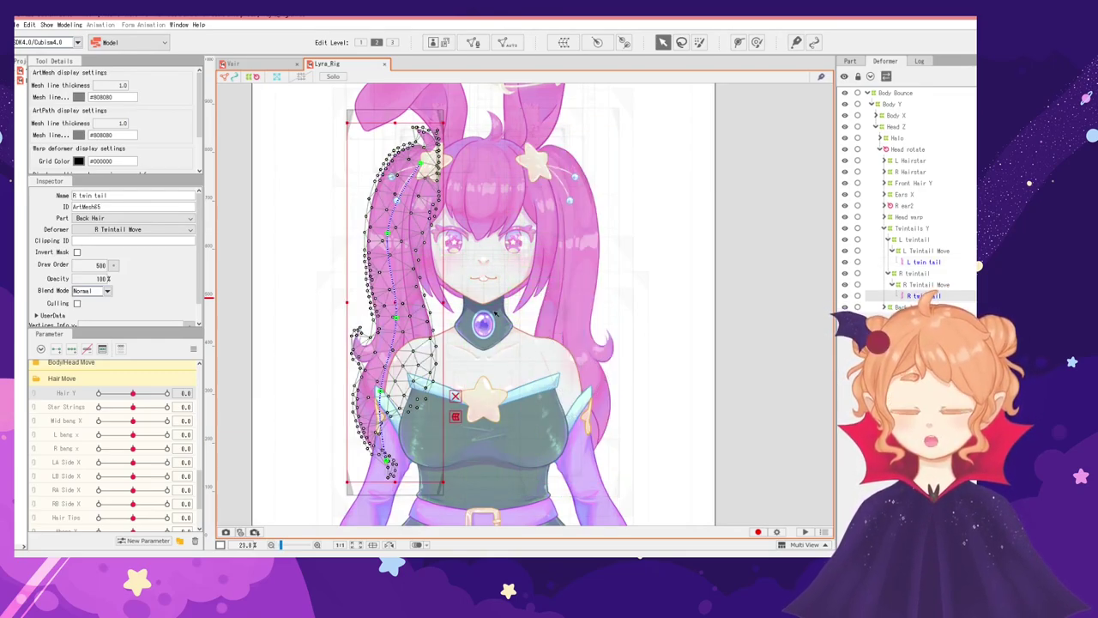
{"action": "left_click", "coordinate": [398, 300]}
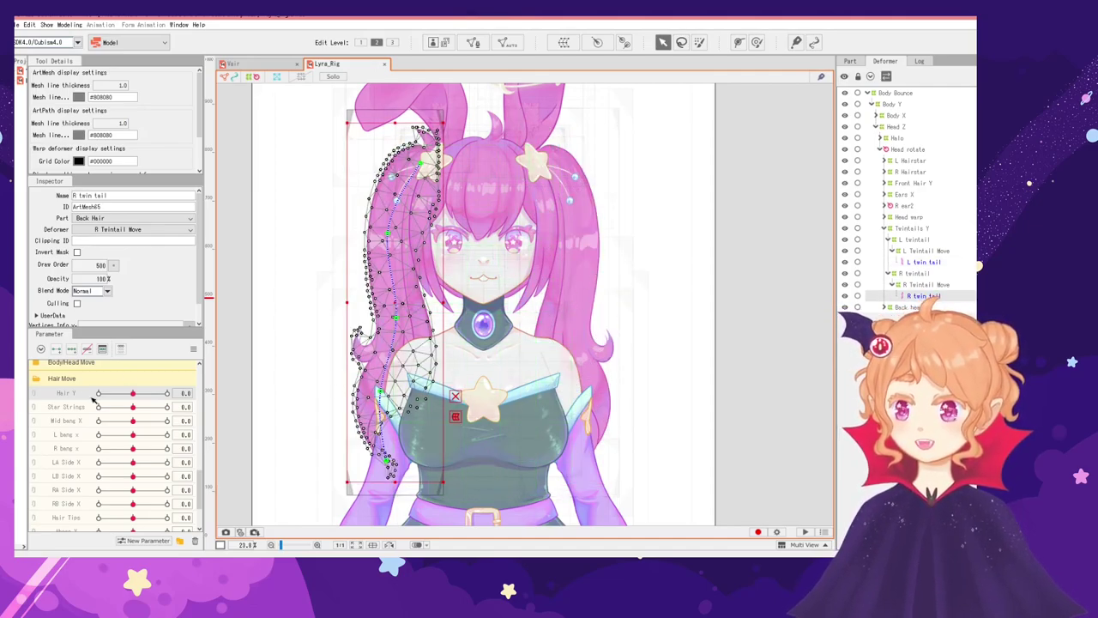
{"action": "left_click", "coordinate": [914, 287]}
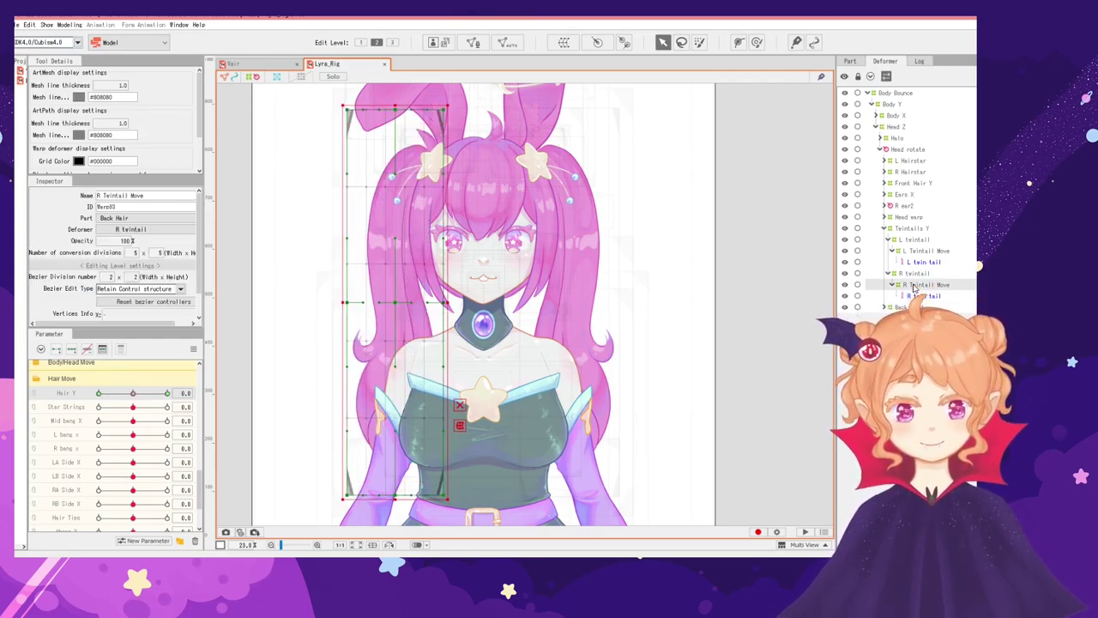
{"action": "left_click", "coordinate": [917, 252], "text": "ctrl"}
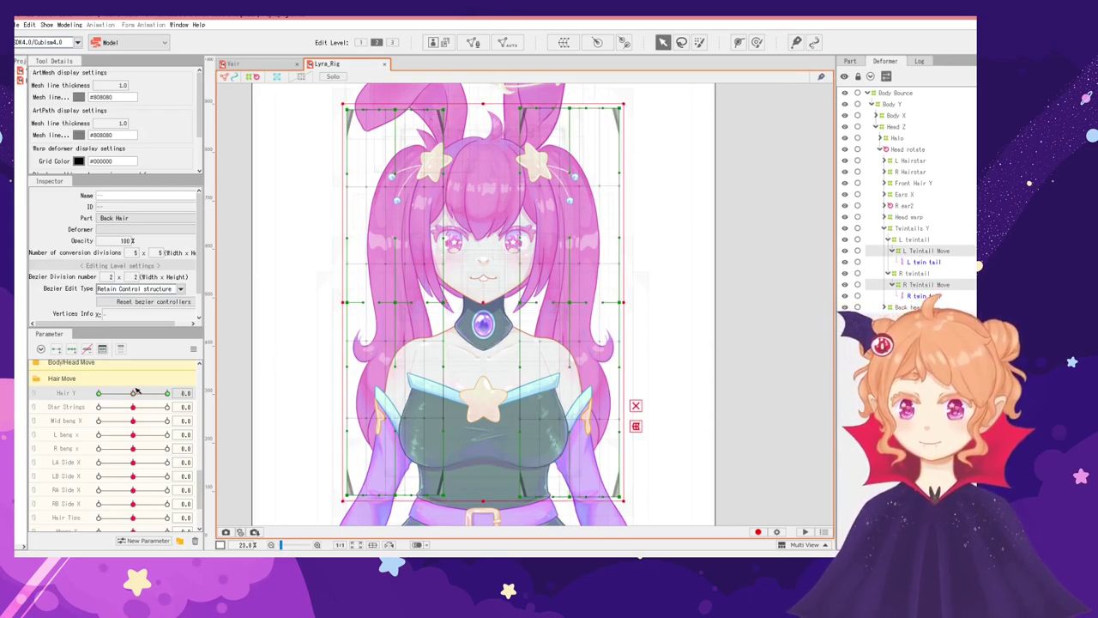
{"action": "left_click_drag", "start_coordinate": [137, 394], "coordinate": [71, 399]}
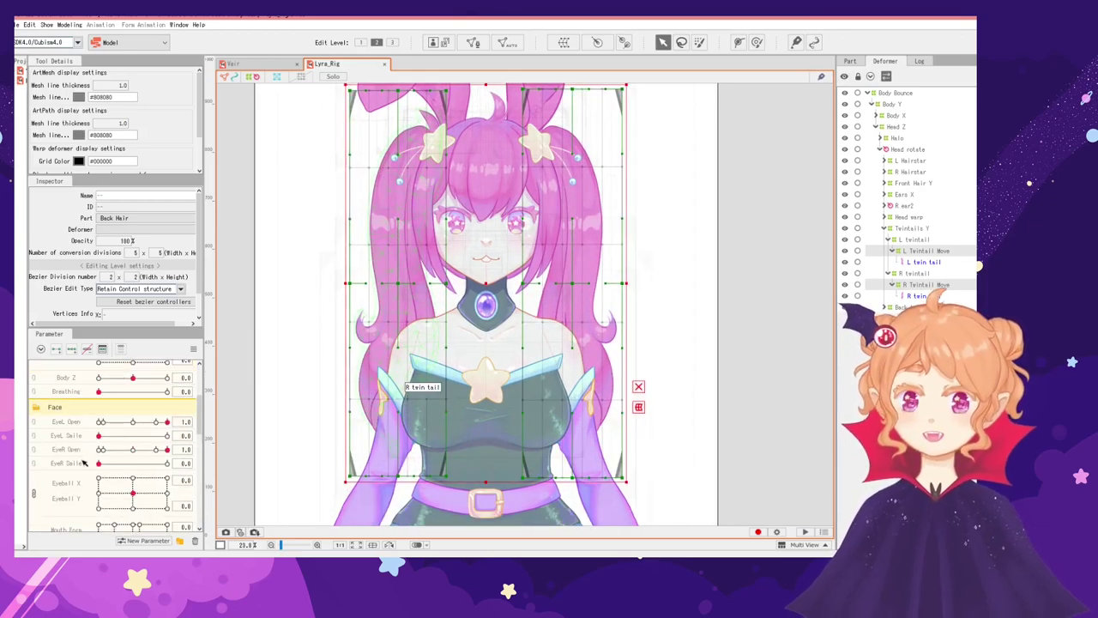
Add three keyforms on Angle X and Angle Y to both the L and R twin tail art meshes
{"action": "left_click", "coordinate": [919, 261]}
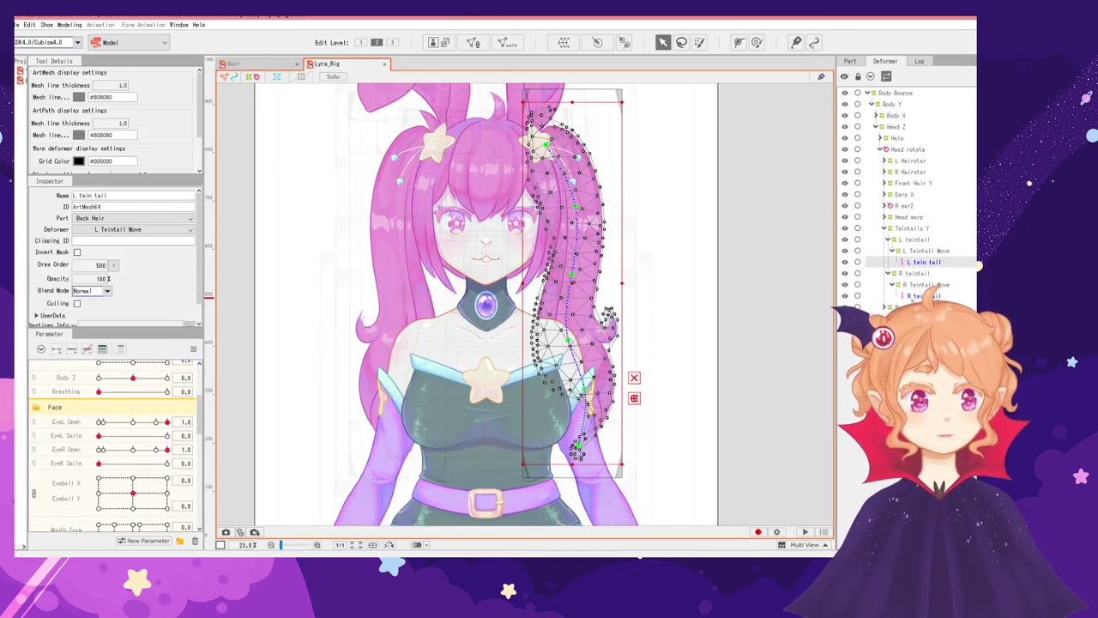
{"action": "left_click", "coordinate": [916, 297], "text": "ctrl"}
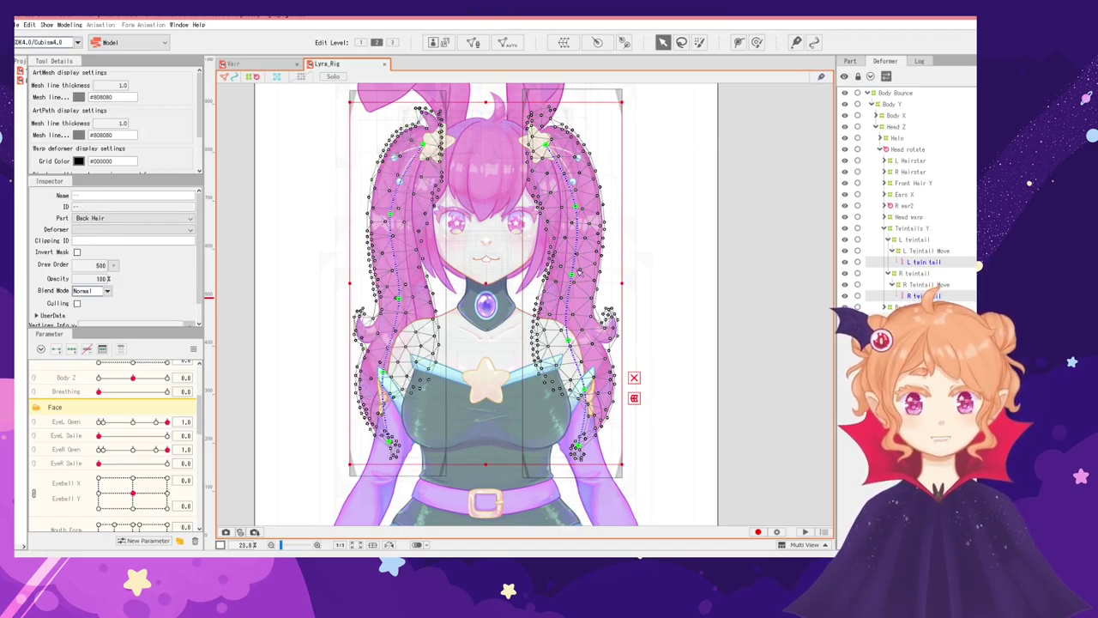
{"action": "scroll", "coordinate": [62, 407], "scroll_direction": "up", "scroll_amount": 3}
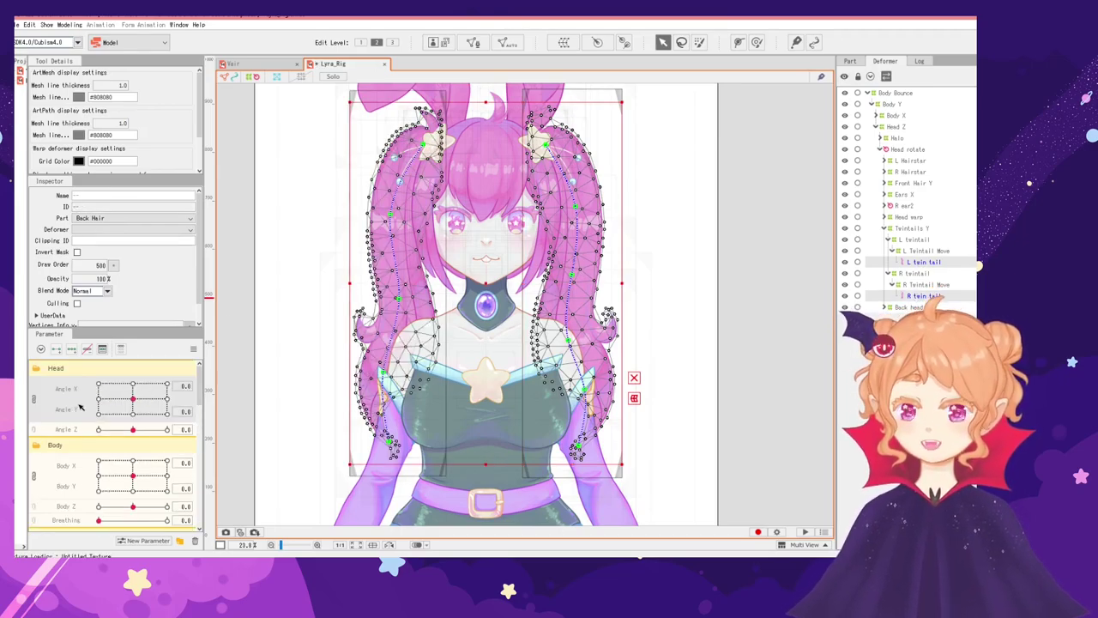
{"action": "left_click", "coordinate": [71, 348]}
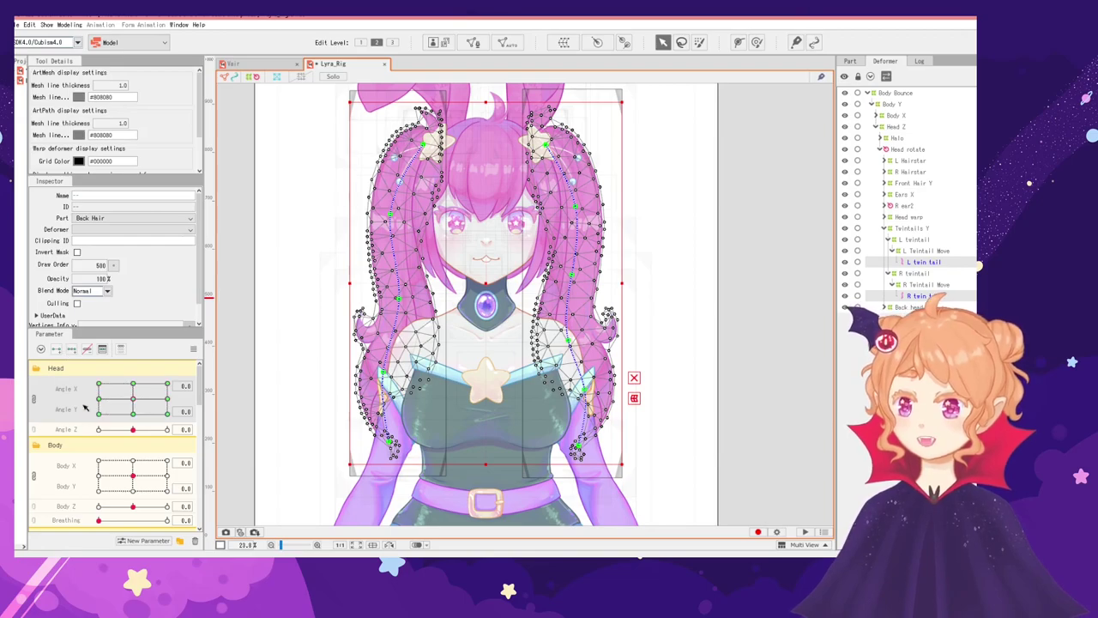
Preview the twintails through a head turn with Angle X and Angle Y, and reset both to 0
{"action": "left_click_drag", "start_coordinate": [133, 398], "coordinate": [111, 407]}
{"action": "left_click", "coordinate": [133, 399]}
{"action": "right_click", "coordinate": [93, 398]}
{"action": "left_click", "coordinate": [80, 394]}
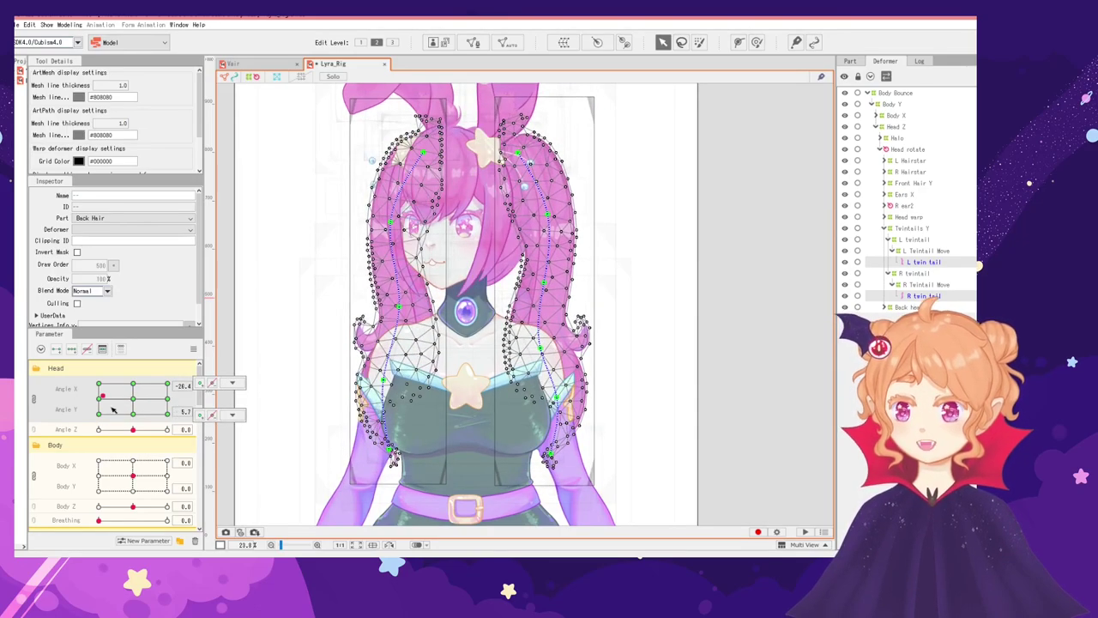
{"action": "left_click", "coordinate": [133, 399]}
{"action": "left_click", "coordinate": [237, 385]}
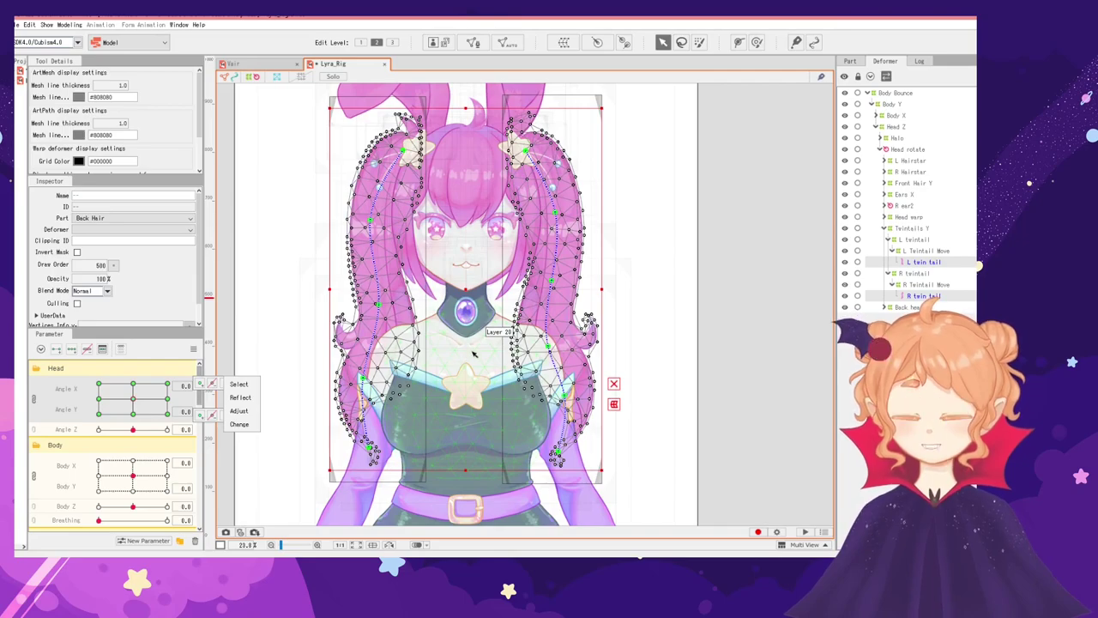
{"action": "scroll", "coordinate": [473, 353], "scroll_direction": "down", "scroll_amount": 2}
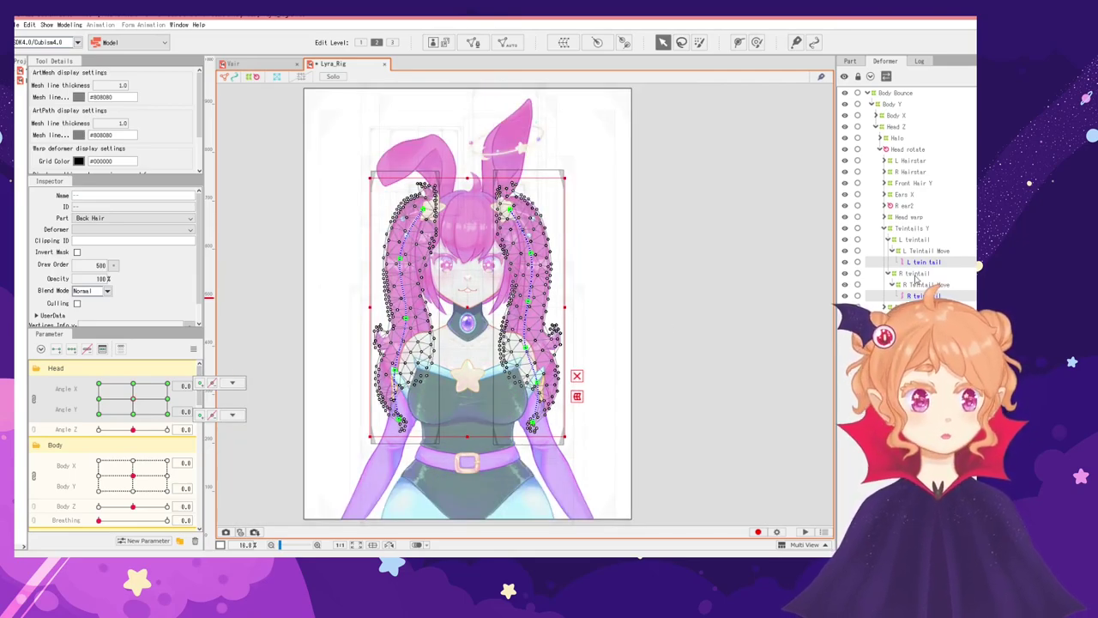
{"action": "mouse_move", "coordinate": [137, 399]}
{"action": "left_mouse_down"}
{"action": "mouse_move", "coordinate": [134, 412]}
{"action": "mouse_move", "coordinate": [133, 399]}
{"action": "left_mouse_up"}
Check the L and R Twintail Move warp deformers for Angle X/Y keys, and select only the L twin tail art mesh
{"action": "left_click", "coordinate": [914, 284]}
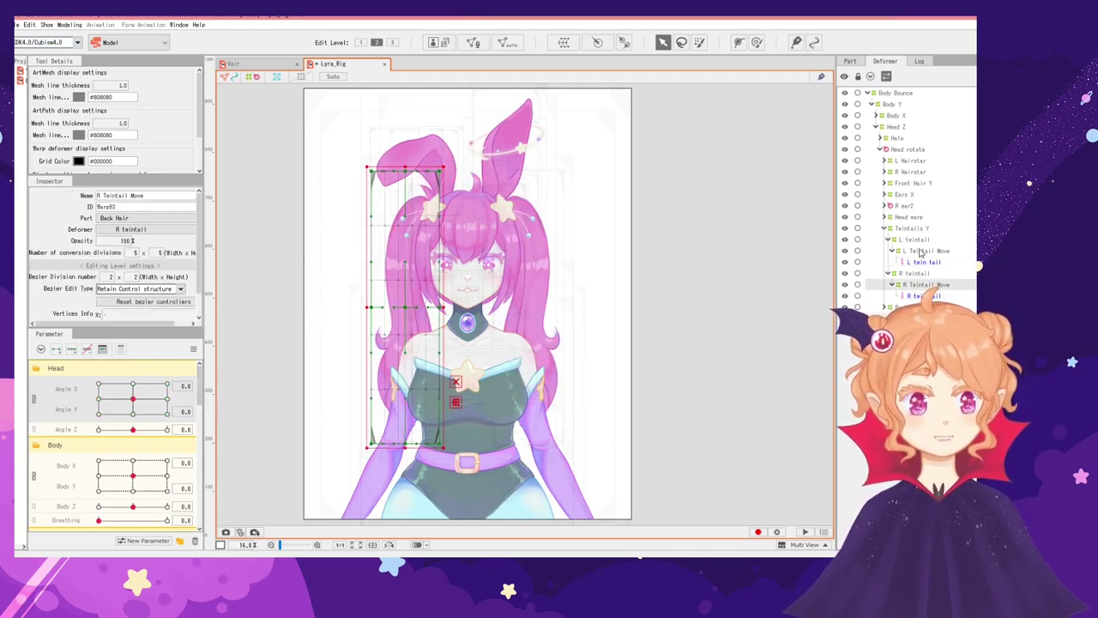
{"action": "left_click", "coordinate": [920, 252], "text": "ctrl"}
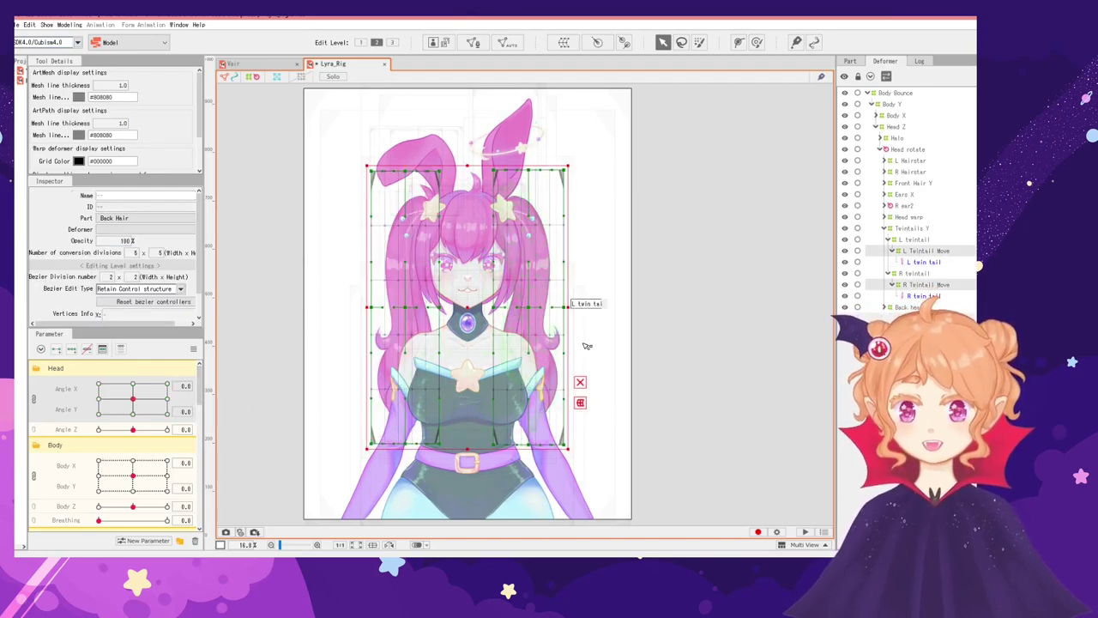
{"action": "left_click", "coordinate": [920, 294]}
{"action": "left_click", "coordinate": [922, 263], "text": "ctrl"}
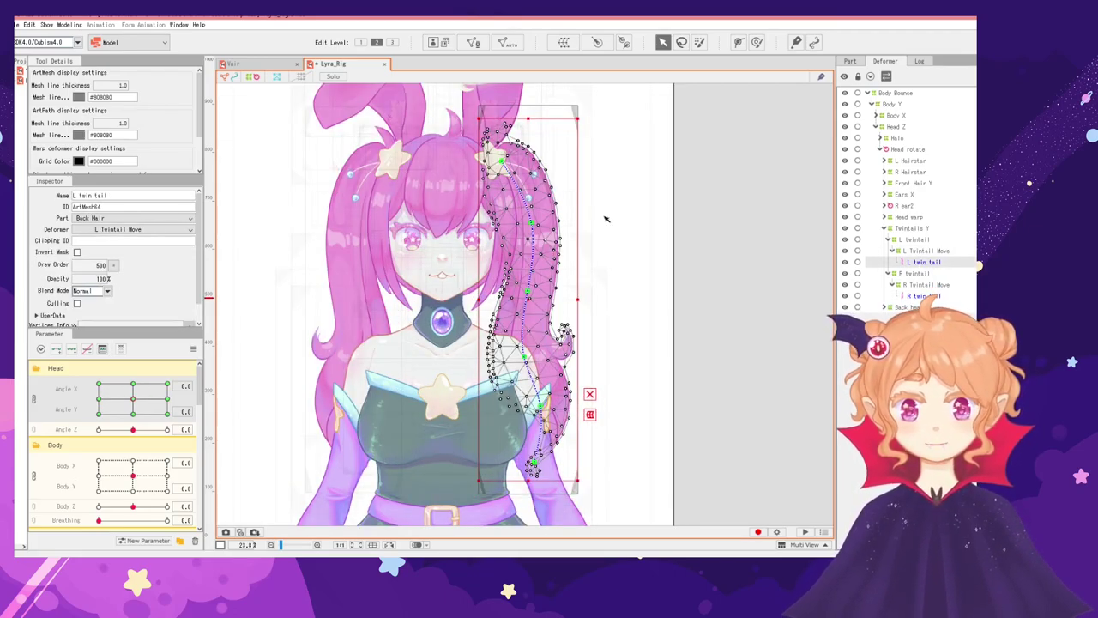
{"action": "scroll", "coordinate": [606, 222], "scroll_direction": "down", "scroll_amount": 1}
{"action": "scroll", "coordinate": [618, 283], "scroll_direction": "up", "scroll_amount": 1}
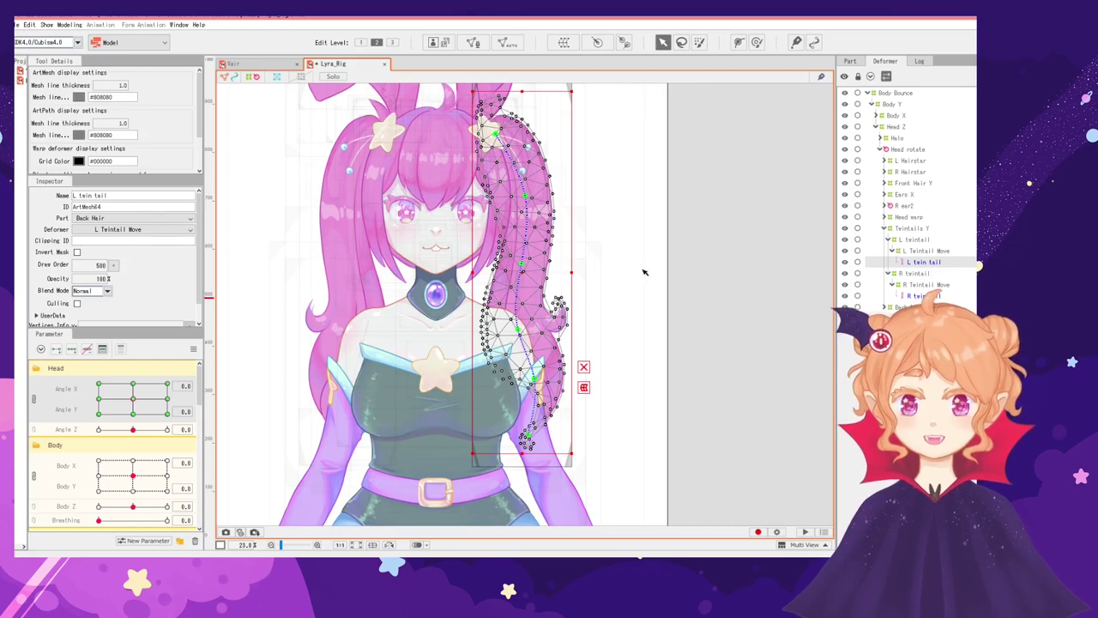
{"action": "scroll", "coordinate": [644, 272], "scroll_direction": "down", "scroll_amount": 1}
{"action": "scroll", "coordinate": [612, 307], "scroll_direction": "up", "scroll_amount": 1}
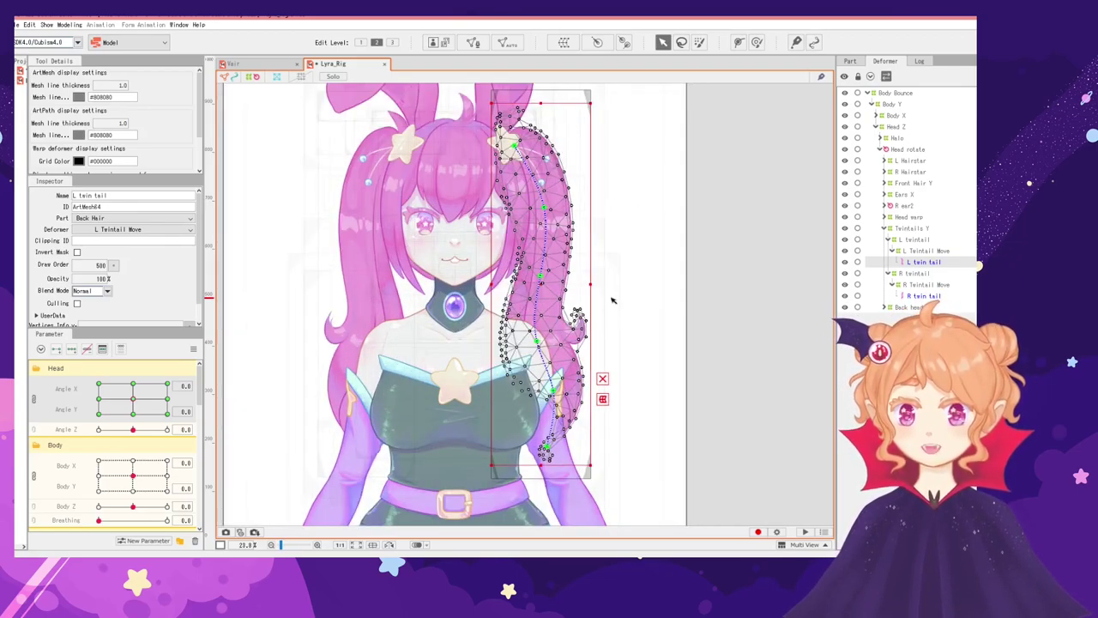
Try placing a chain of rotation deformers down the L twin tail from its root
{"action": "left_click", "coordinate": [624, 43]}
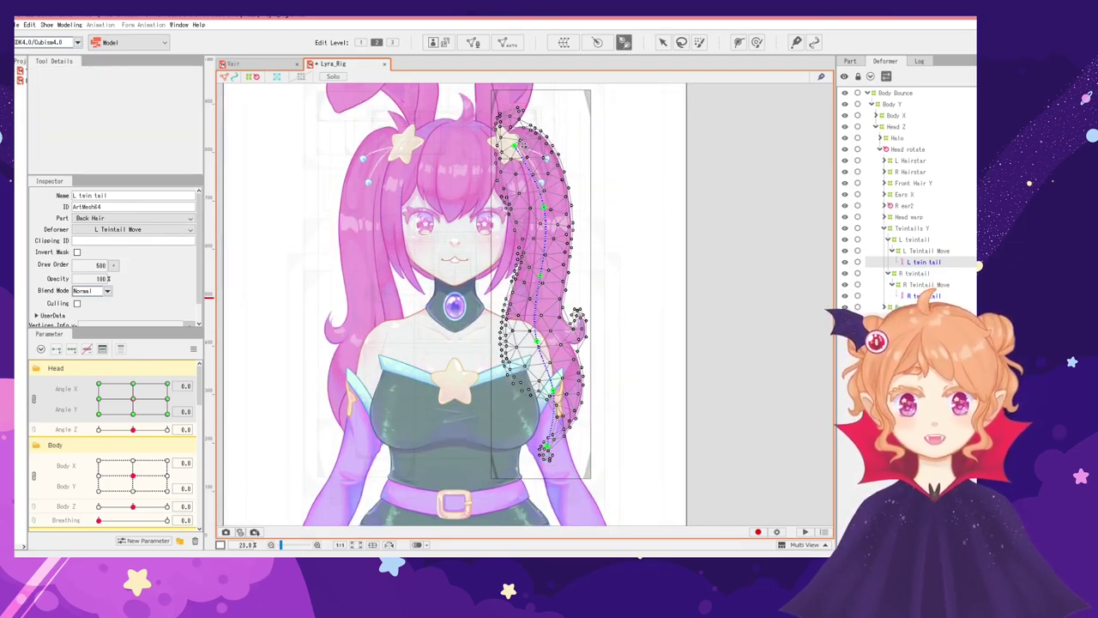
{"action": "left_click", "coordinate": [539, 189]}
{"action": "left_click", "coordinate": [547, 224]}
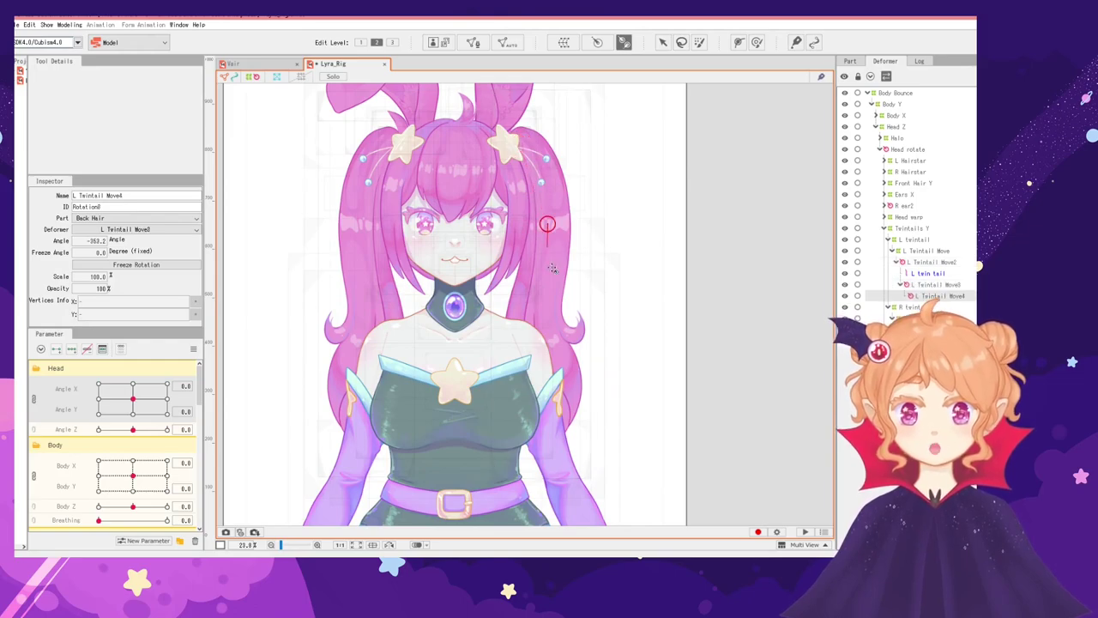
{"action": "left_click", "coordinate": [549, 294]}
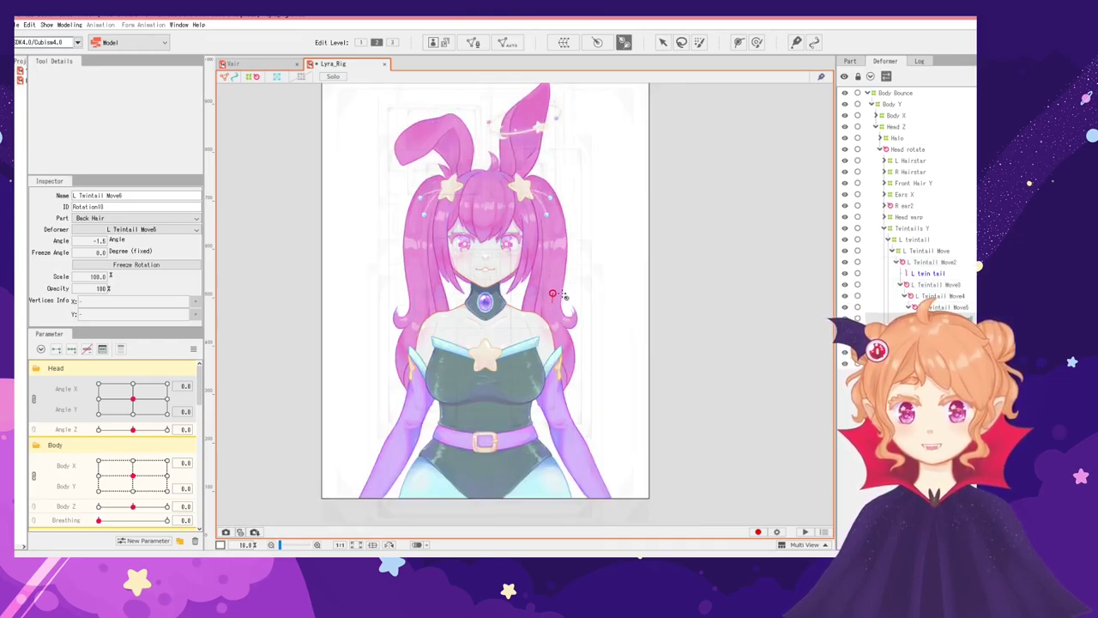
Undo all the rotation deformers placed on the L twin tail
{"action": "key", "text": "ctrl+z"}
{"action": "key", "text": "ctrl+z"}
{"action": "key", "text": "ctrl+z"}
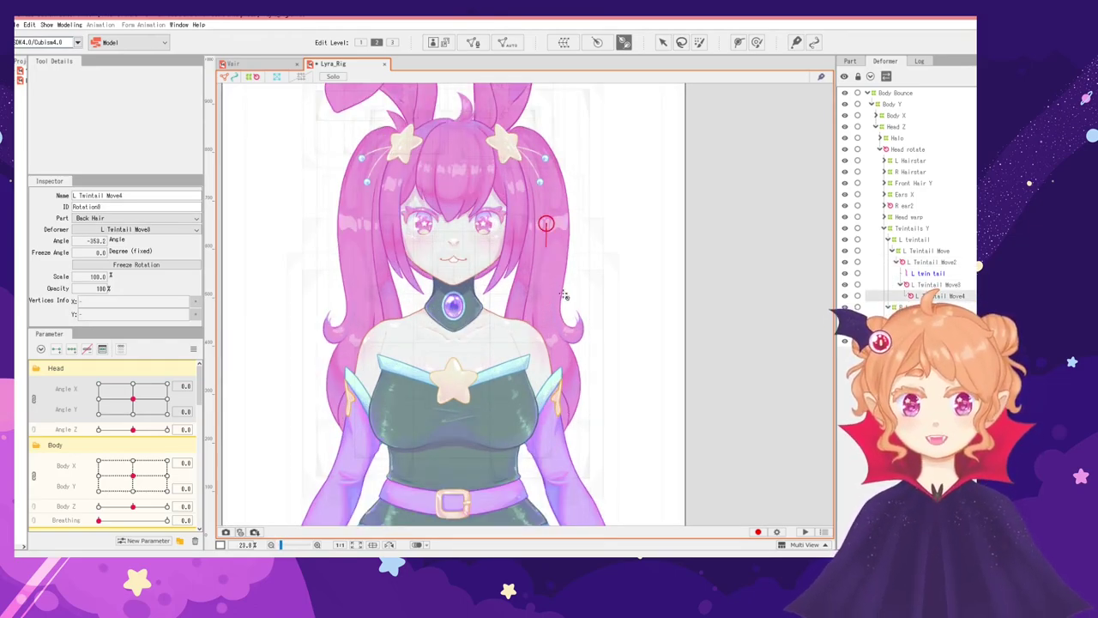
{"action": "key", "text": "ctrl+z"}
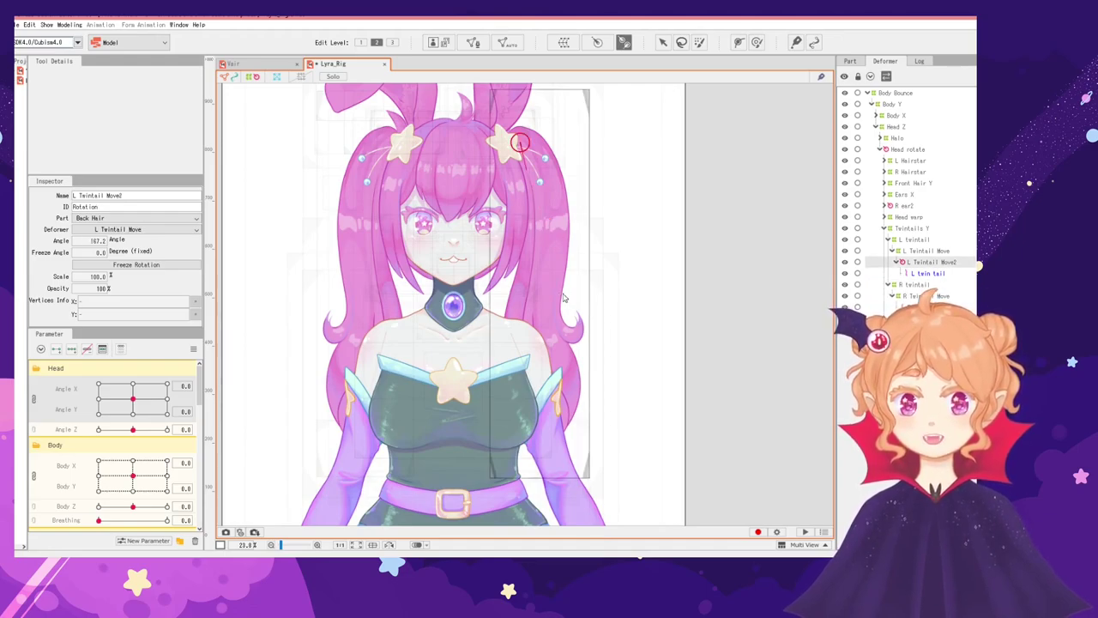
{"action": "key", "text": "ctrl+z"}
{"action": "scroll", "coordinate": [529, 199], "scroll_direction": "down", "scroll_amount": 2}
{"action": "scroll", "coordinate": [532, 249], "scroll_direction": "up", "scroll_amount": 2}
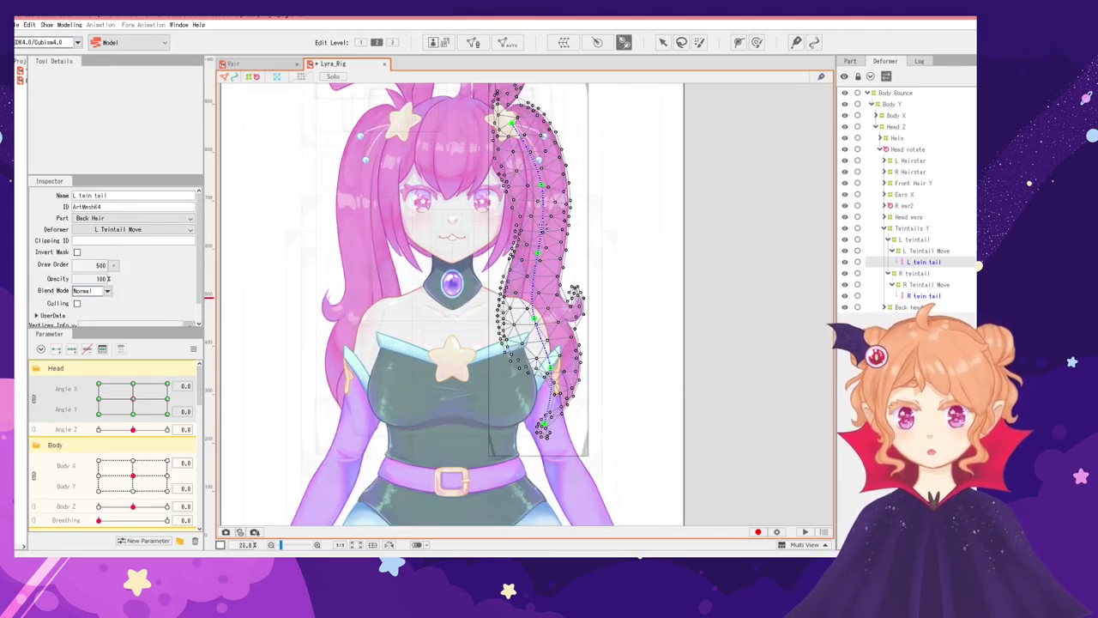
{"action": "scroll", "coordinate": [547, 302], "scroll_direction": "down", "scroll_amount": 2}
{"action": "scroll", "coordinate": [549, 300], "scroll_direction": "up", "scroll_amount": 2}
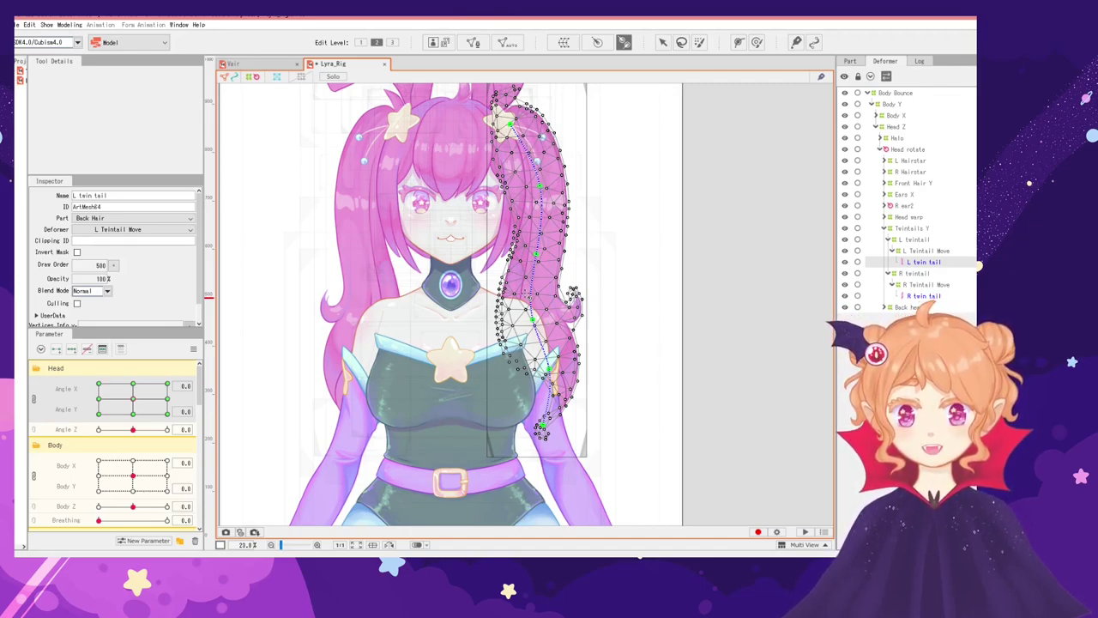
Try placing rotation deformers at the root and middle of the L twin tail again, and undo them
{"action": "left_click", "coordinate": [520, 126]}
{"action": "left_click_drag", "start_coordinate": [537, 185], "coordinate": [530, 183]}
{"action": "left_click", "coordinate": [663, 43]}
{"action": "key", "text": "ctrl+z"}
{"action": "left_click", "coordinate": [757, 42]}
{"action": "left_click", "coordinate": [623, 42]}
{"action": "left_click_drag", "start_coordinate": [538, 245], "coordinate": [535, 279]}
{"action": "left_click", "coordinate": [662, 42]}
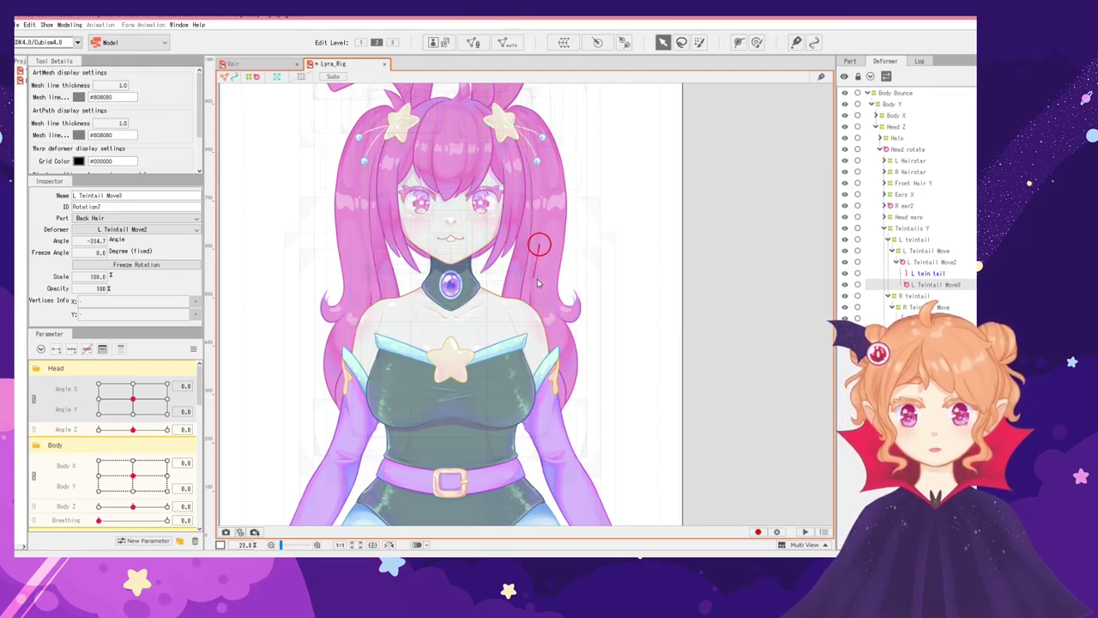
{"action": "key", "text": "ctrl+z"}
{"action": "key", "text": "ctrl+z"}
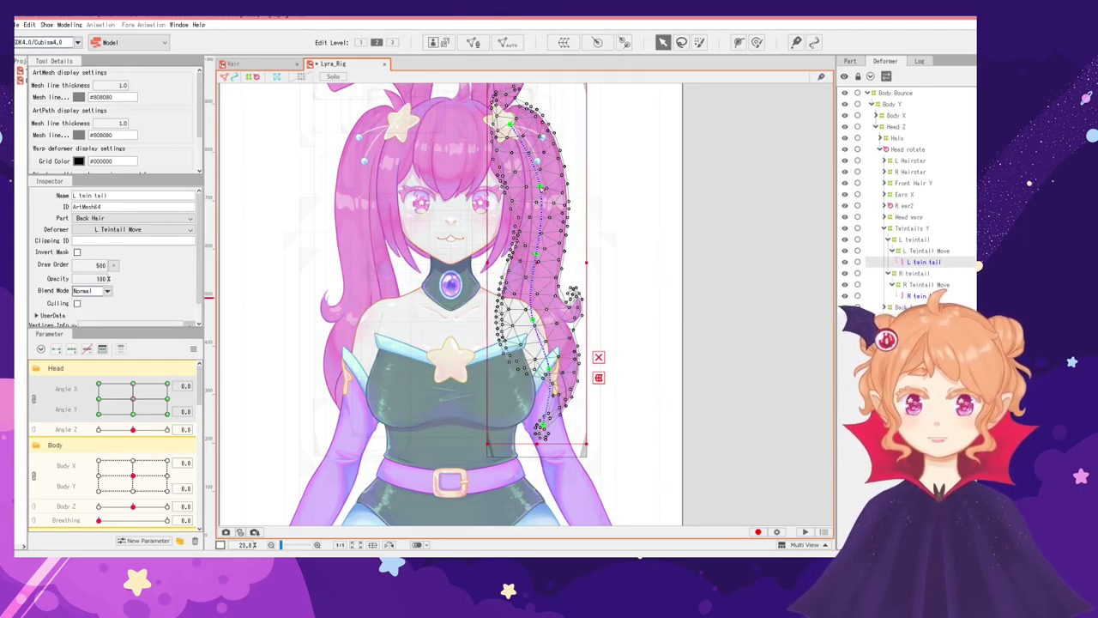
{"action": "key", "text": "ctrl+z"}
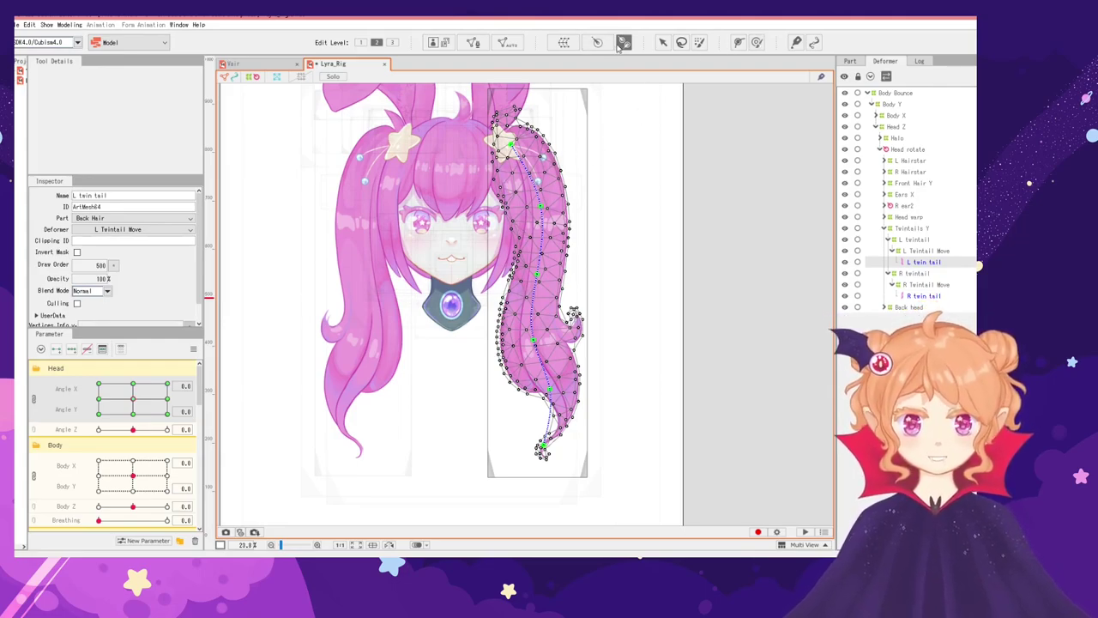
Create a chain of five rotation deformers along the L twin tail from its root to its tip
{"action": "mouse_move", "coordinate": [510, 140]}
{"action": "left_mouse_down"}
{"action": "mouse_move", "coordinate": [541, 206]}
{"action": "mouse_move", "coordinate": [527, 319]}
{"action": "mouse_move", "coordinate": [558, 426]}
{"action": "mouse_move", "coordinate": [543, 461]}
{"action": "left_mouse_up"}
{"action": "key", "text": "ctrl+y"}
{"action": "scroll", "coordinate": [553, 338], "scroll_direction": "down", "scroll_amount": 2}
{"action": "scroll", "coordinate": [562, 338], "scroll_direction": "up", "scroll_amount": 2}
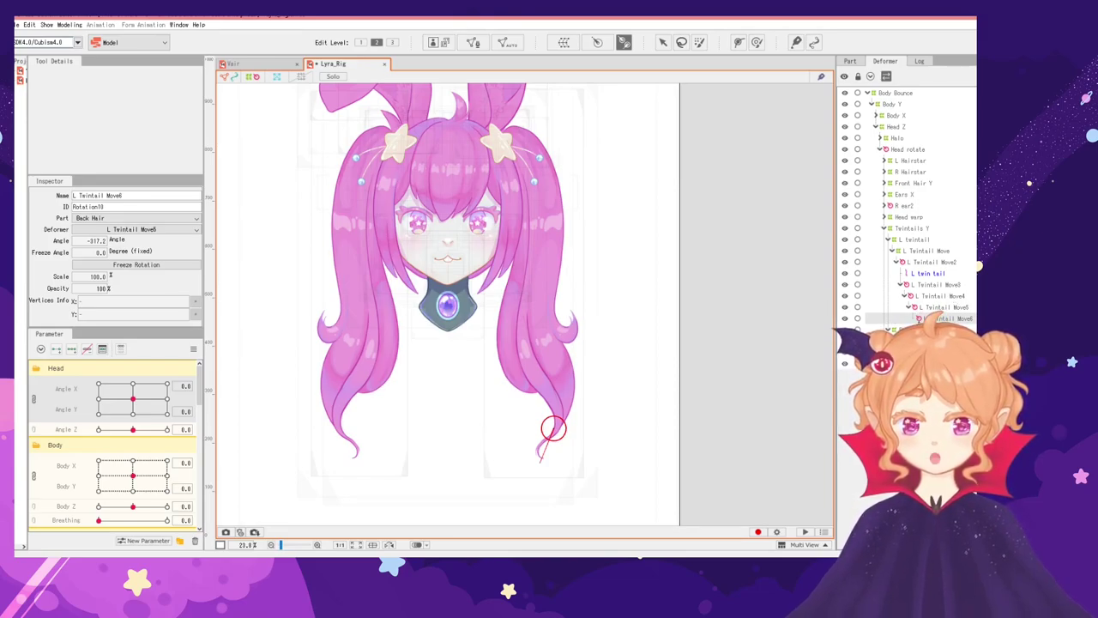
Apply Skinning to the L twin tail mesh together with rotation deformers L Twintail Move2 to Move6, and dismiss the caution dialog
{"action": "left_click", "coordinate": [925, 307], "text": "ctrl"}
{"action": "left_click", "coordinate": [920, 296], "text": "ctrl"}
{"action": "left_click", "coordinate": [919, 288], "text": "ctrl"}
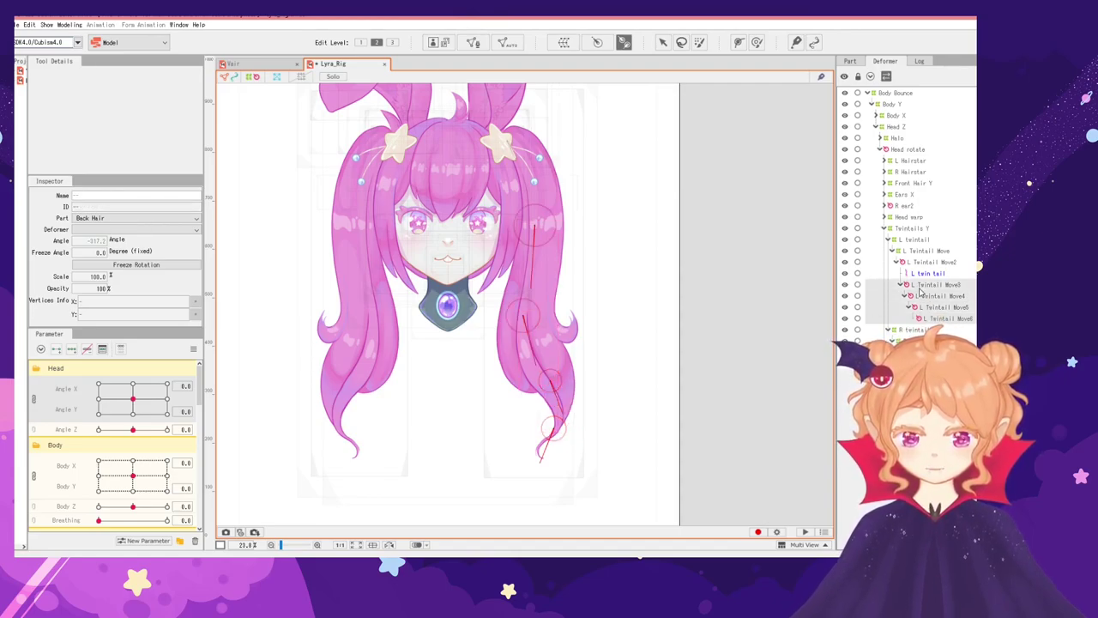
{"action": "left_click", "coordinate": [921, 273]}
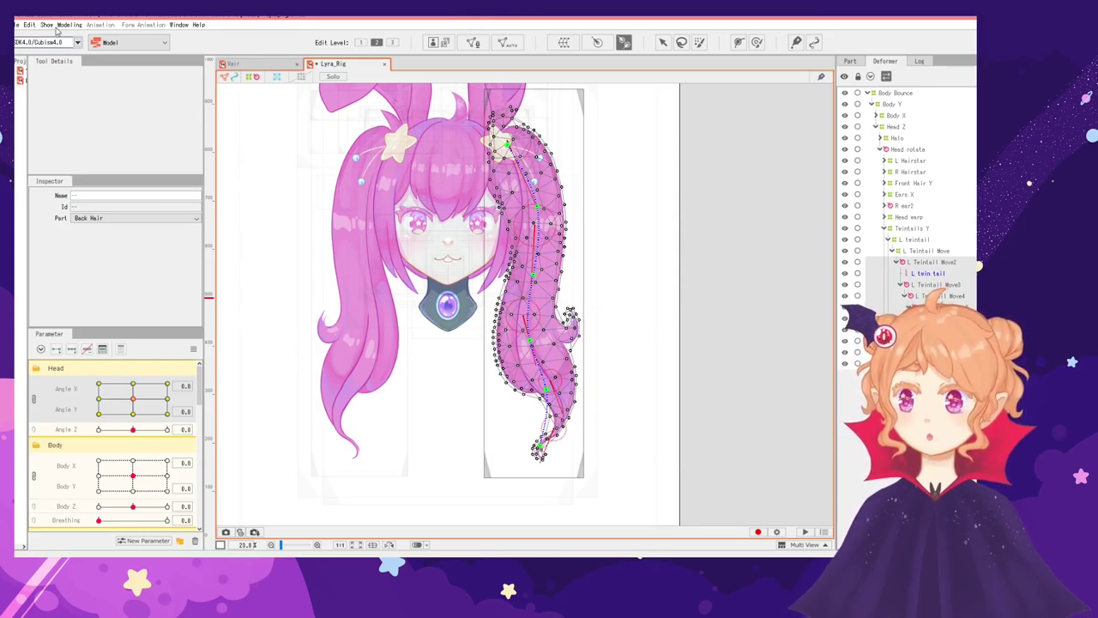
{"action": "left_click", "coordinate": [30, 25]}
{"action": "mouse_move", "coordinate": [73, 27]}
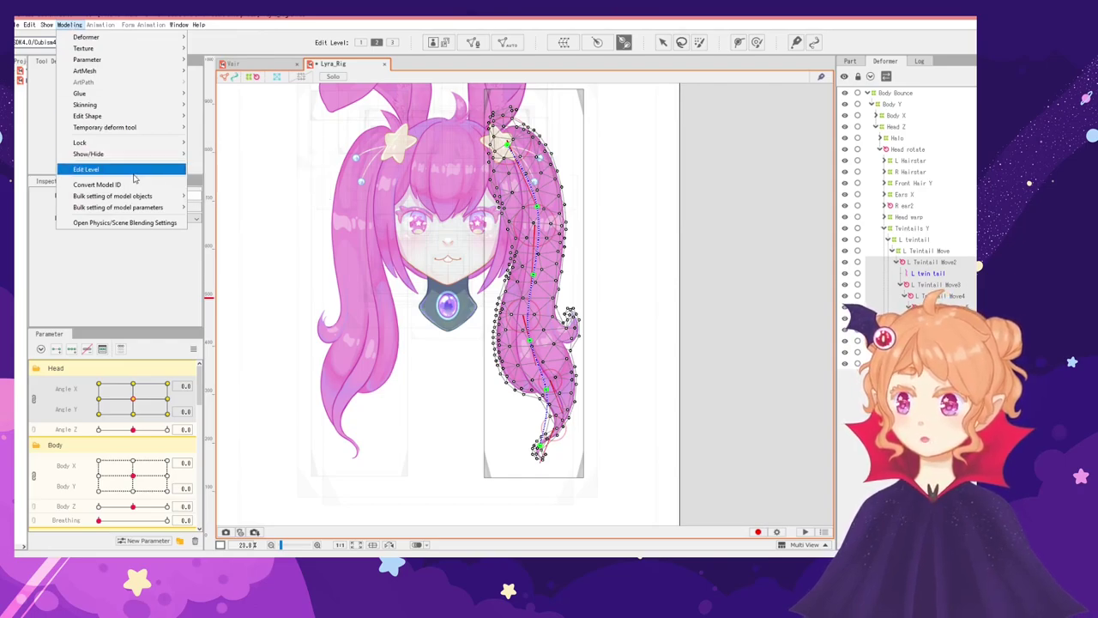
{"action": "mouse_move", "coordinate": [103, 105]}
{"action": "left_click", "coordinate": [211, 105]}
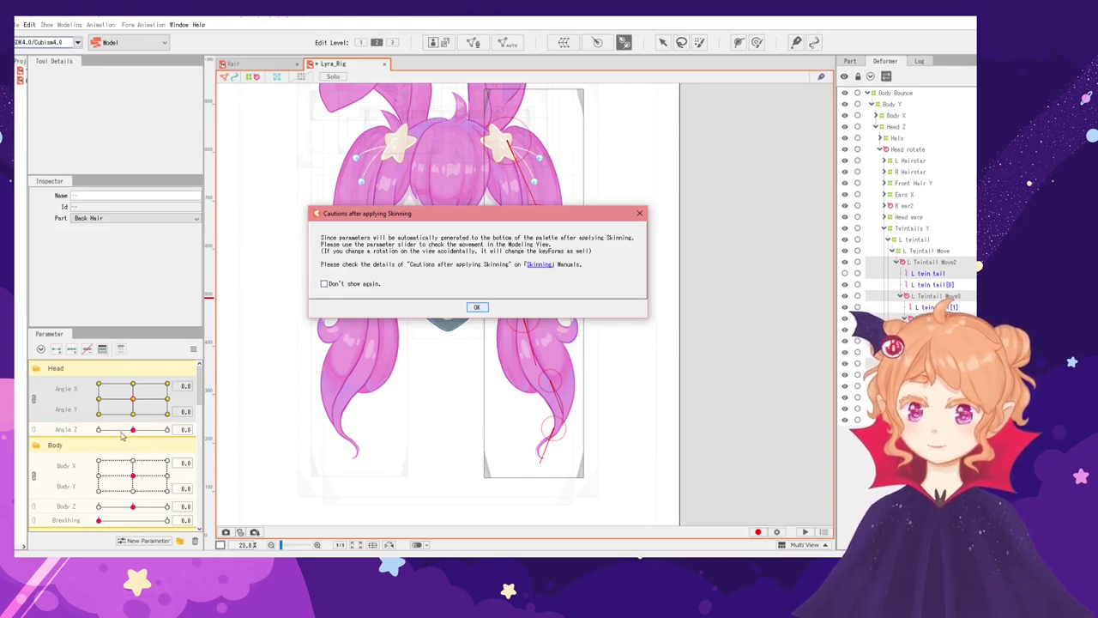
{"action": "left_click", "coordinate": [484, 307]}
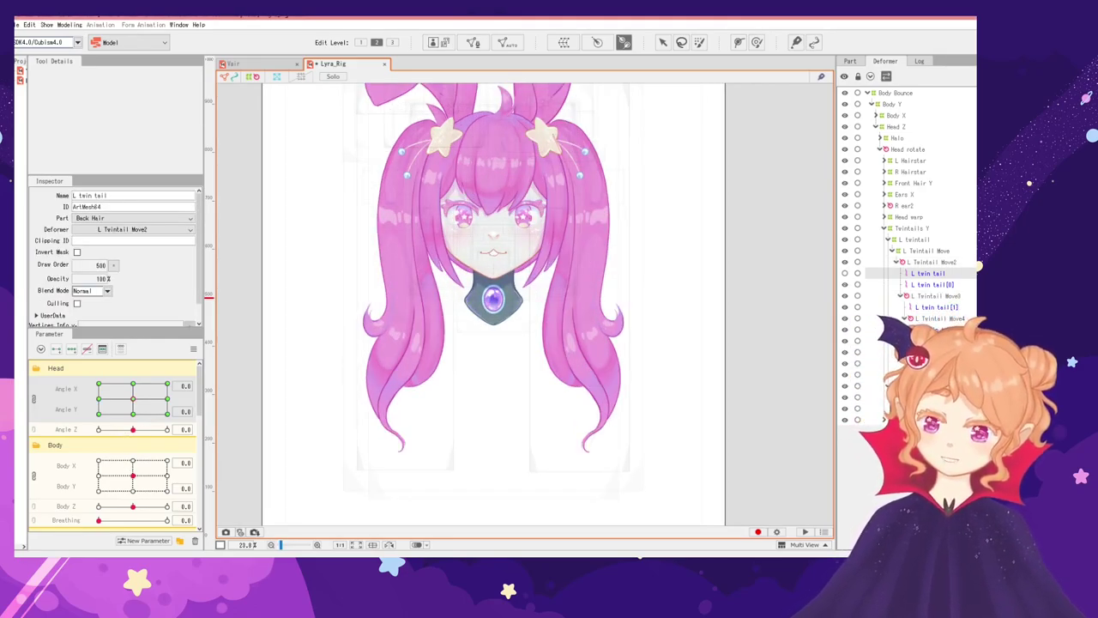
Examine the skinned mesh pieces L twin tail[0] to L twin tail[4] and their glued vertices one after another
{"action": "left_click", "coordinate": [894, 284]}
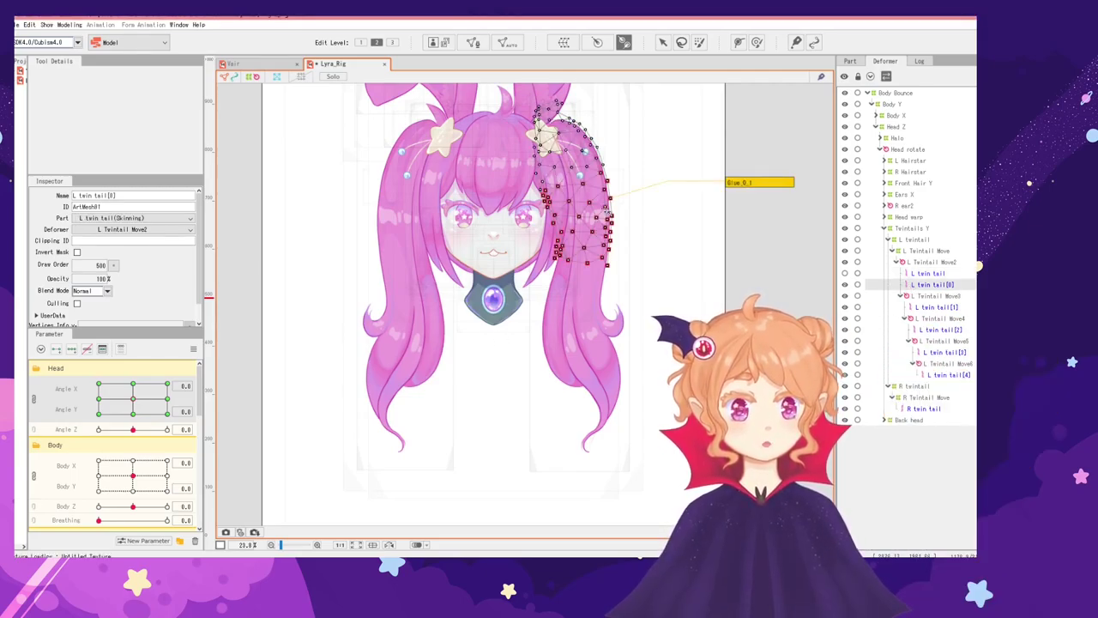
{"action": "scroll", "coordinate": [607, 211], "scroll_direction": "down", "scroll_amount": 2}
{"action": "scroll", "coordinate": [625, 199], "scroll_direction": "up", "scroll_amount": 2}
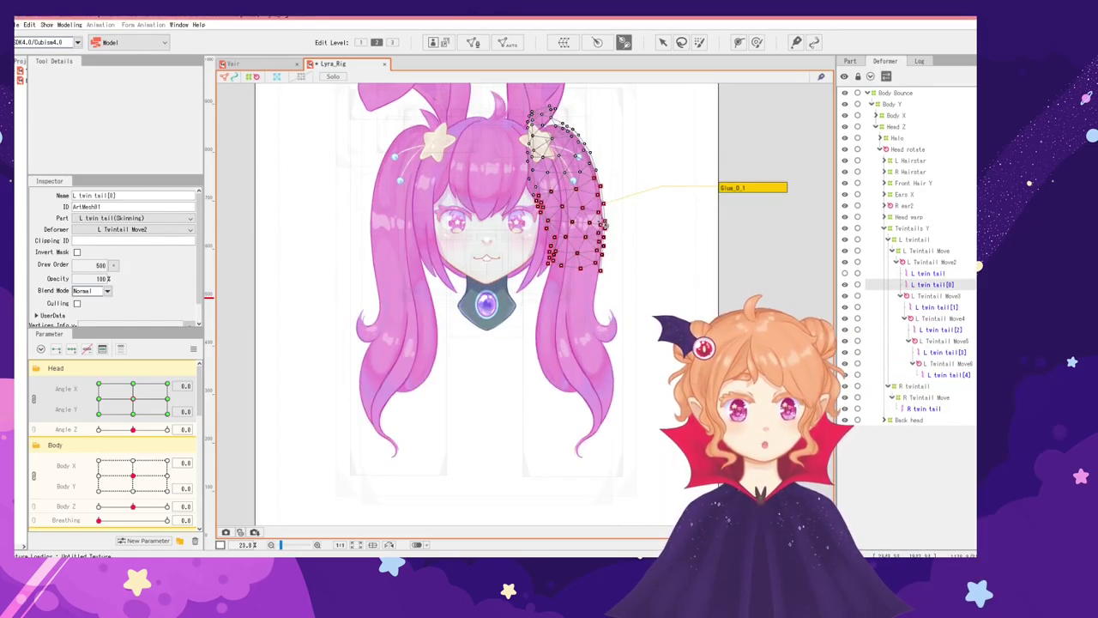
{"action": "left_click", "coordinate": [931, 309]}
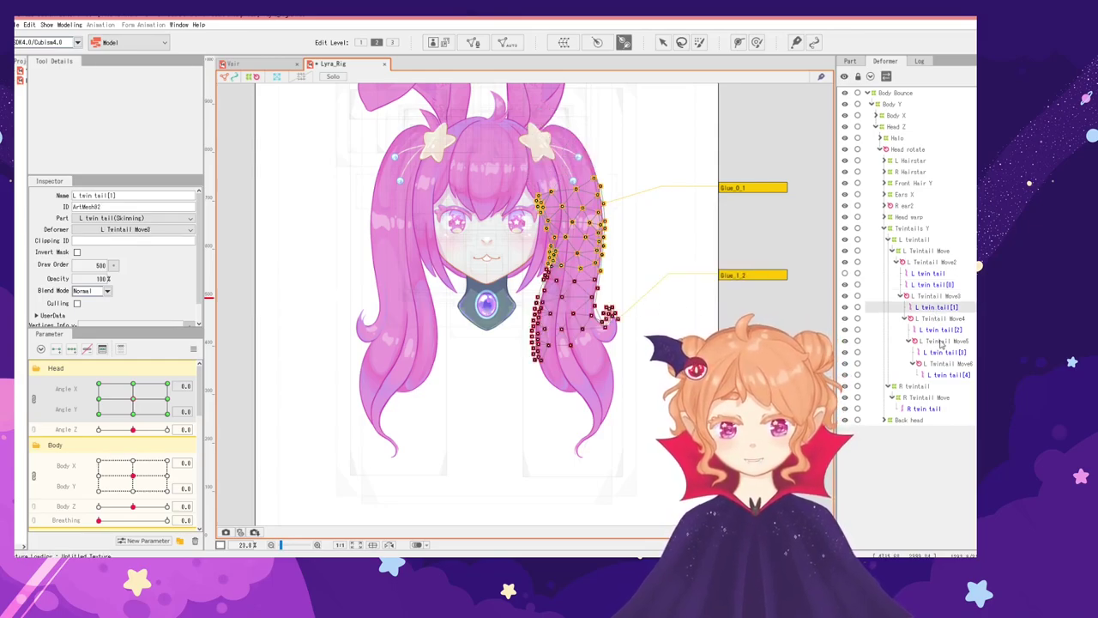
{"action": "left_click", "coordinate": [940, 331]}
{"action": "left_click", "coordinate": [937, 354]}
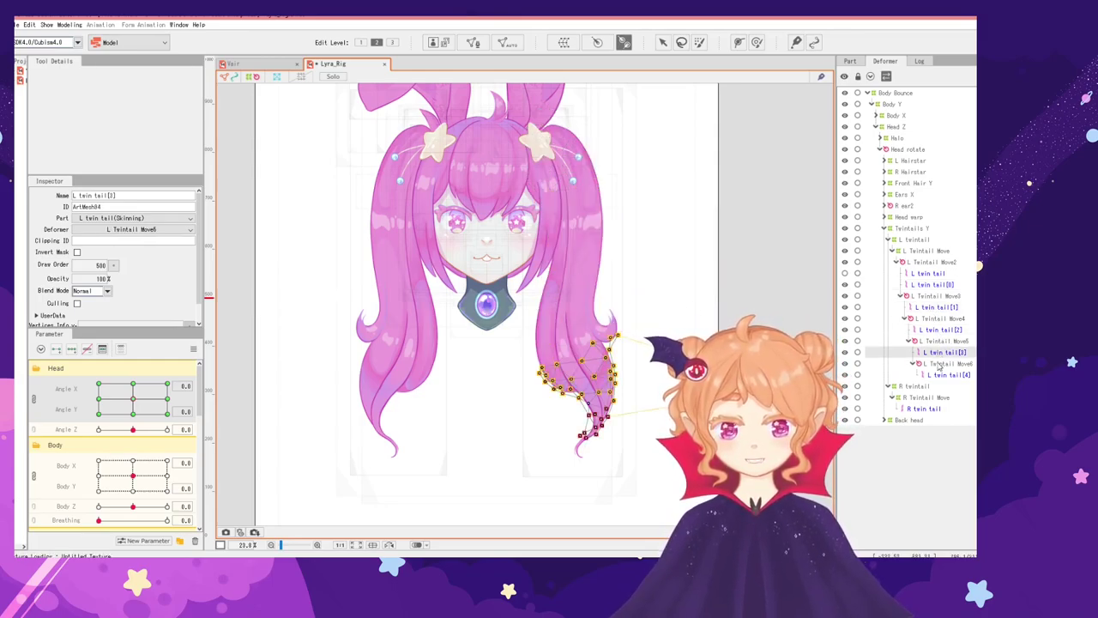
{"action": "left_click", "coordinate": [942, 375]}
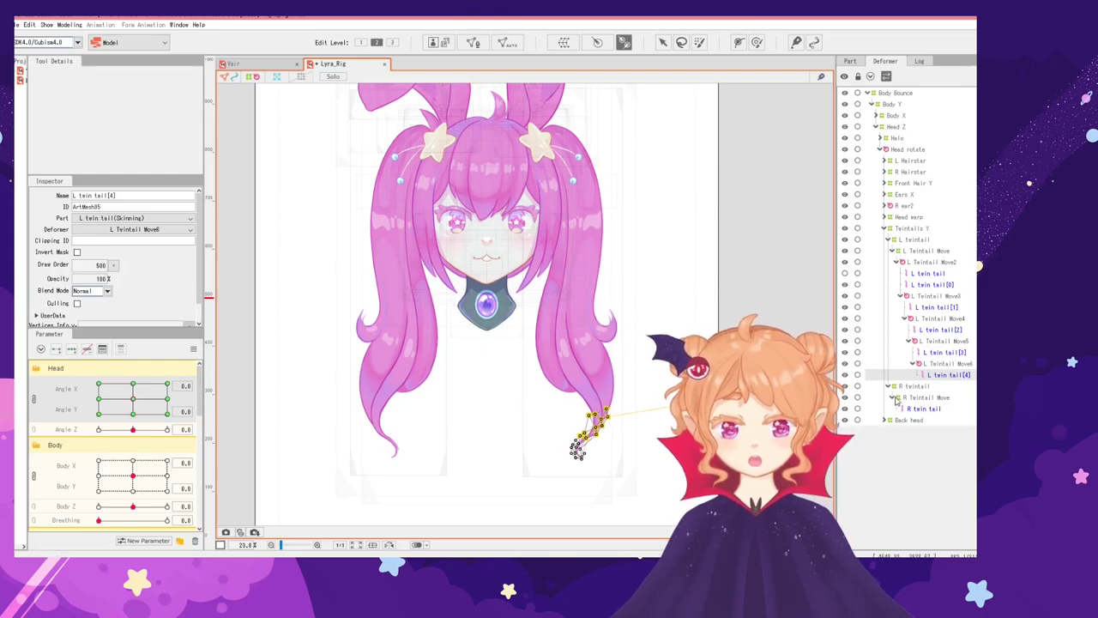
Try rotating the L Twintail Move6 and L Twintail Move4 deformers to test how the skinned hair bends
{"action": "left_click", "coordinate": [936, 364]}
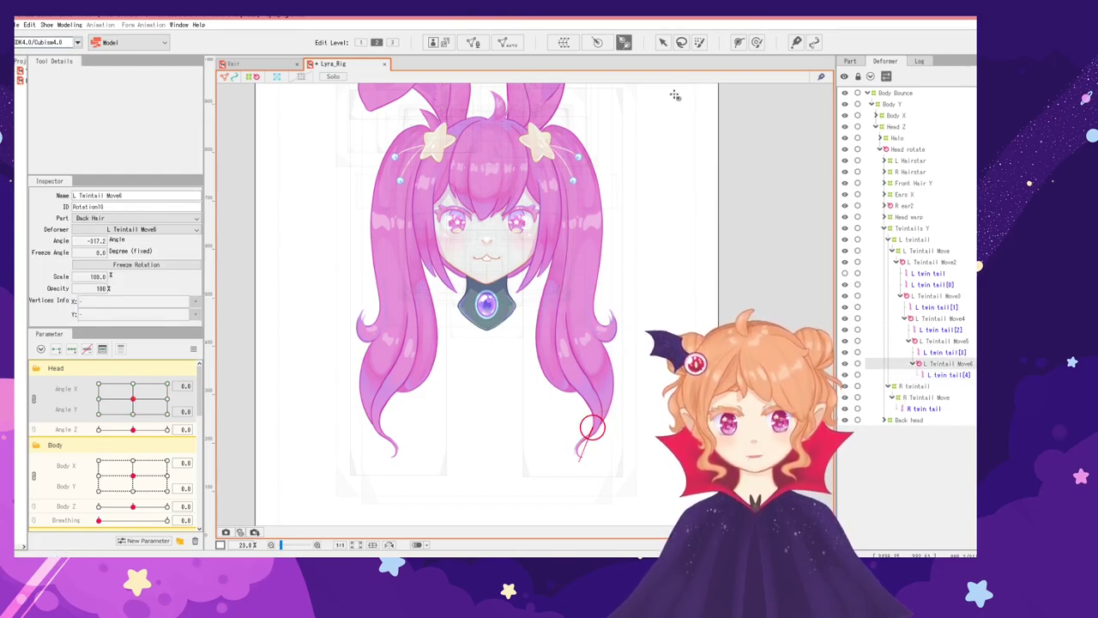
{"action": "left_click", "coordinate": [662, 42]}
{"action": "mouse_move", "coordinate": [578, 455]}
{"action": "left_mouse_down"}
{"action": "mouse_move", "coordinate": [573, 442]}
{"action": "mouse_move", "coordinate": [586, 464]}
{"action": "mouse_move", "coordinate": [561, 456]}
{"action": "mouse_move", "coordinate": [578, 463]}
{"action": "left_mouse_up"}
{"action": "left_click_drag", "start_coordinate": [585, 417], "coordinate": [586, 420]}
{"action": "left_click", "coordinate": [931, 319]}
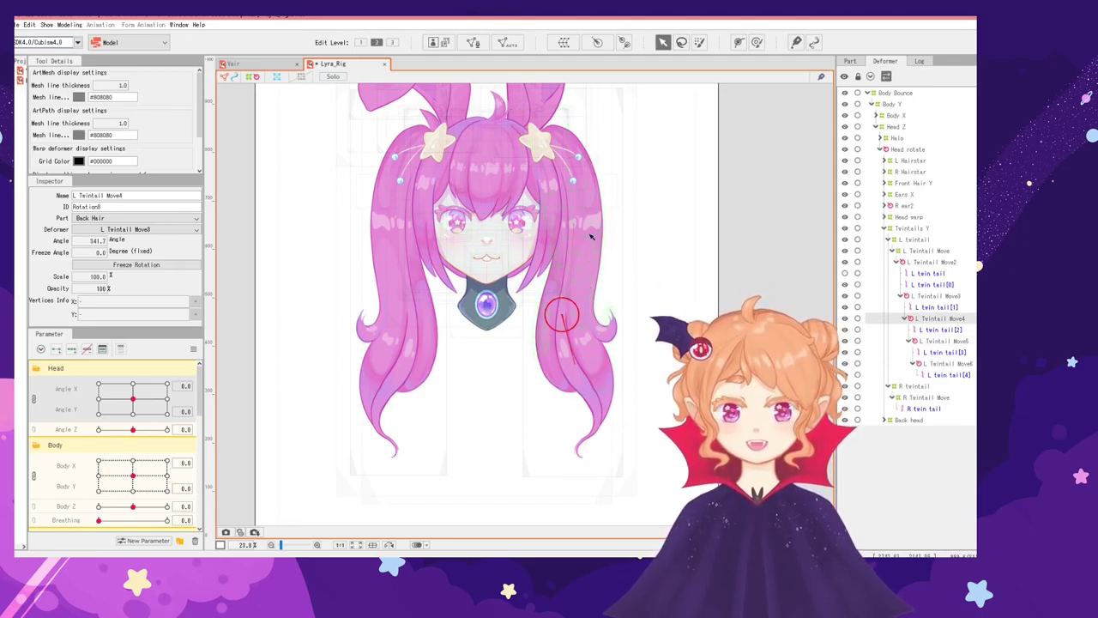
{"action": "left_click_drag", "start_coordinate": [585, 358], "coordinate": [571, 360]}
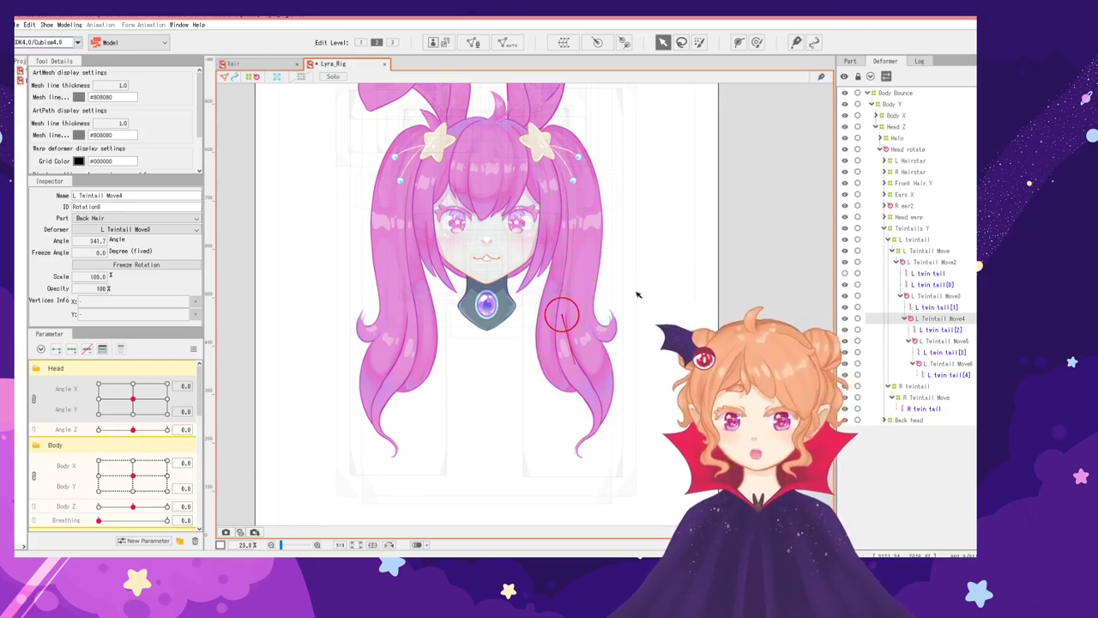
Generate rotation deformer parameters for L Twintail Move2 to Move6 under the name L Twintail Skinning, with an angle range of 10
{"action": "left_click", "coordinate": [933, 261]}
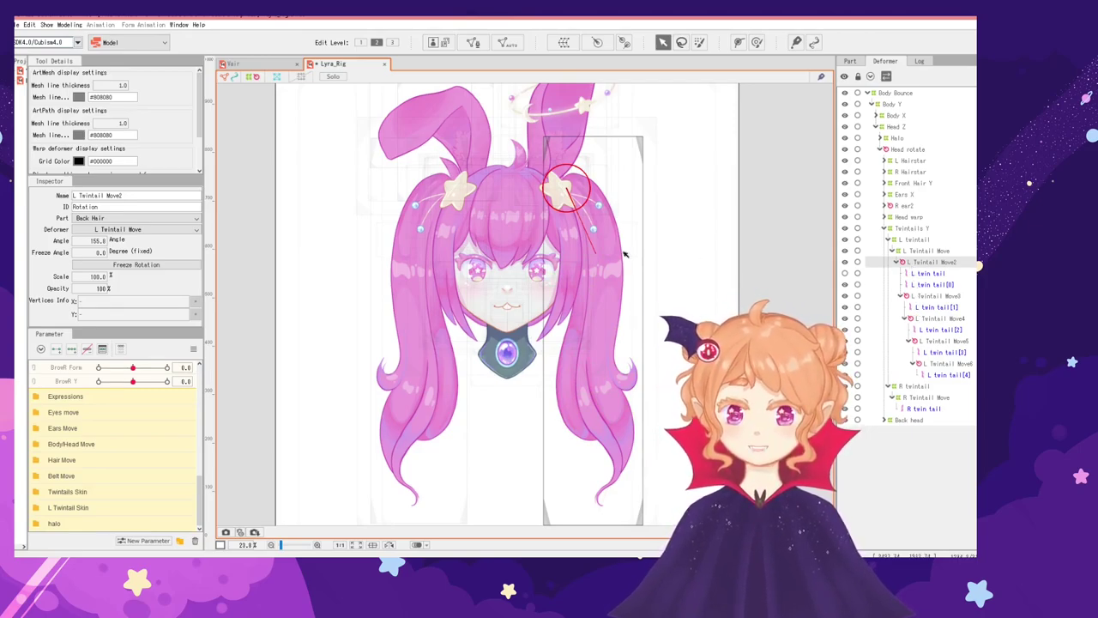
{"action": "left_click", "coordinate": [926, 296], "text": "ctrl"}
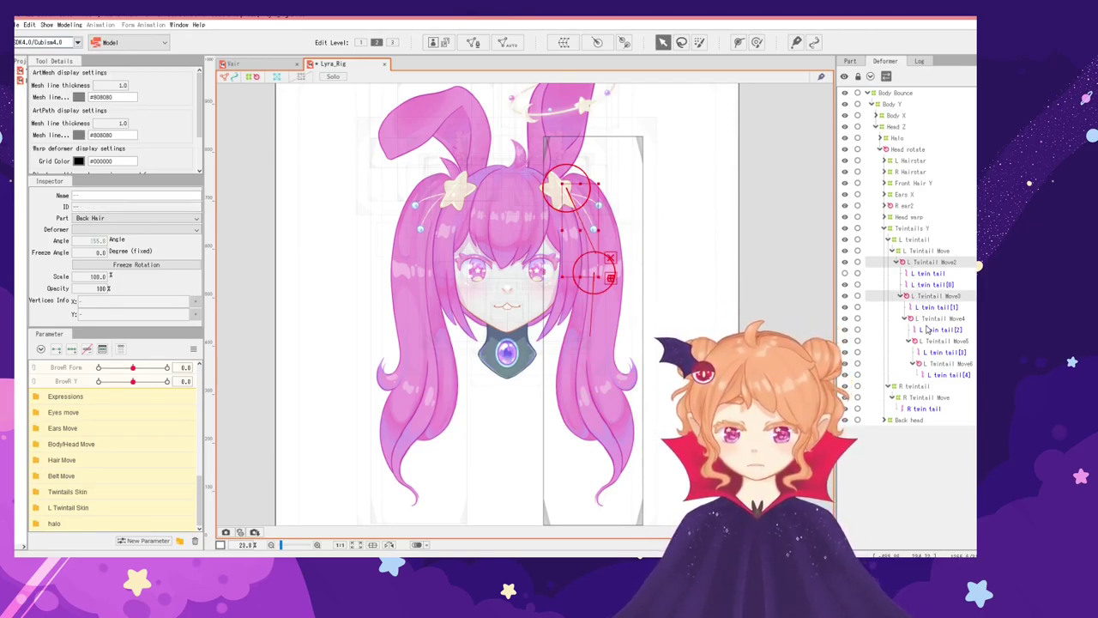
{"action": "left_click", "coordinate": [930, 319], "text": "ctrl"}
{"action": "left_click", "coordinate": [930, 341], "text": "ctrl"}
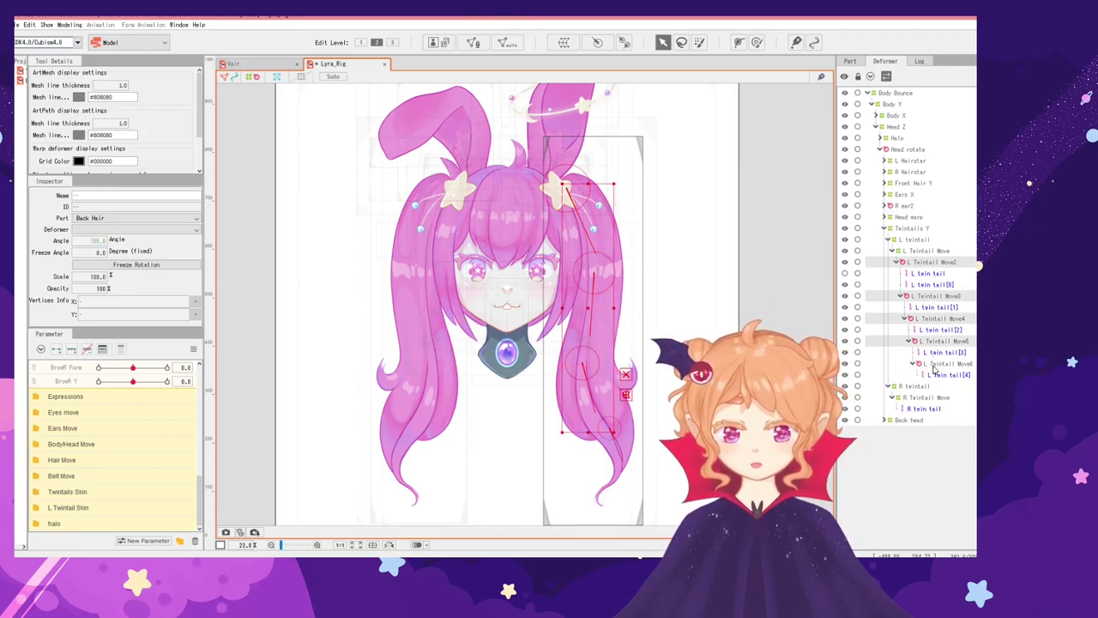
{"action": "left_click", "coordinate": [935, 364], "text": "ctrl"}
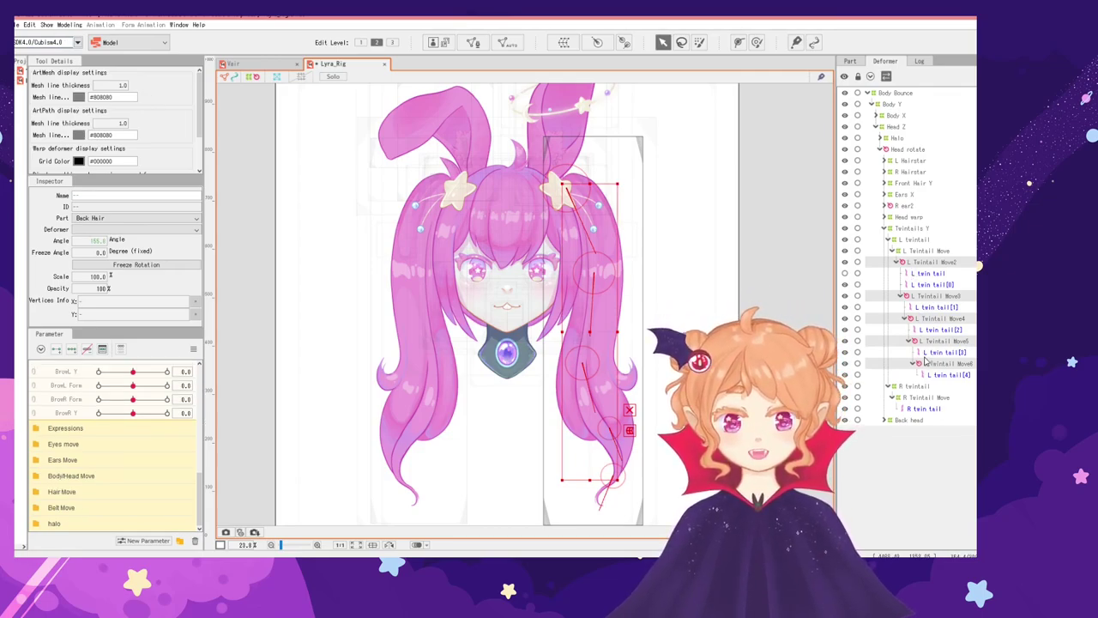
{"action": "left_click", "coordinate": [70, 24]}
{"action": "mouse_move", "coordinate": [122, 106]}
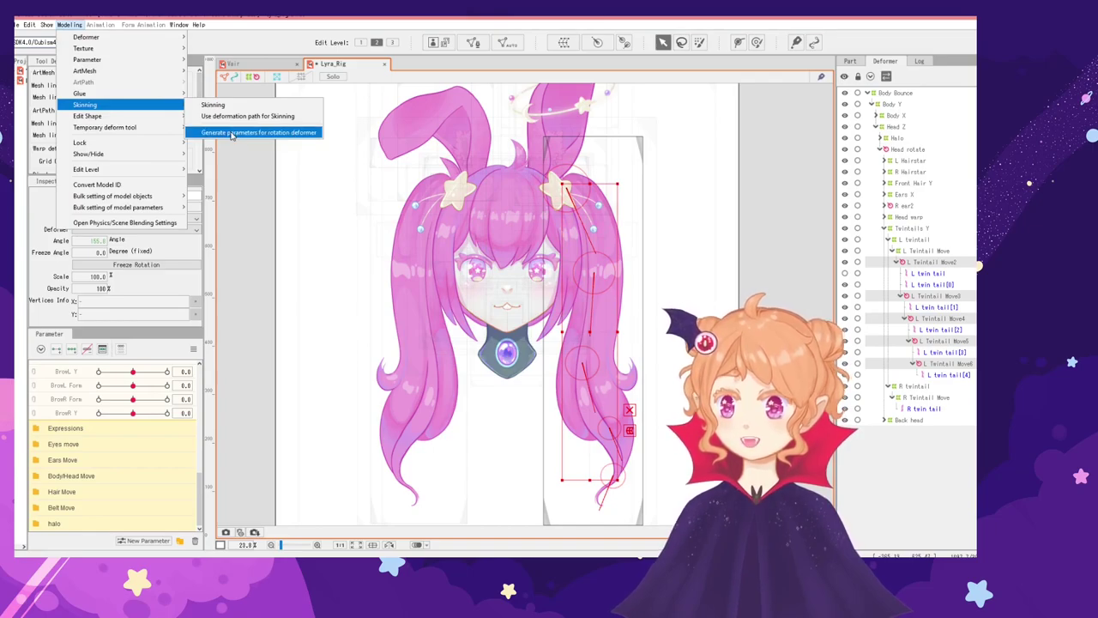
{"action": "left_click", "coordinate": [233, 133]}
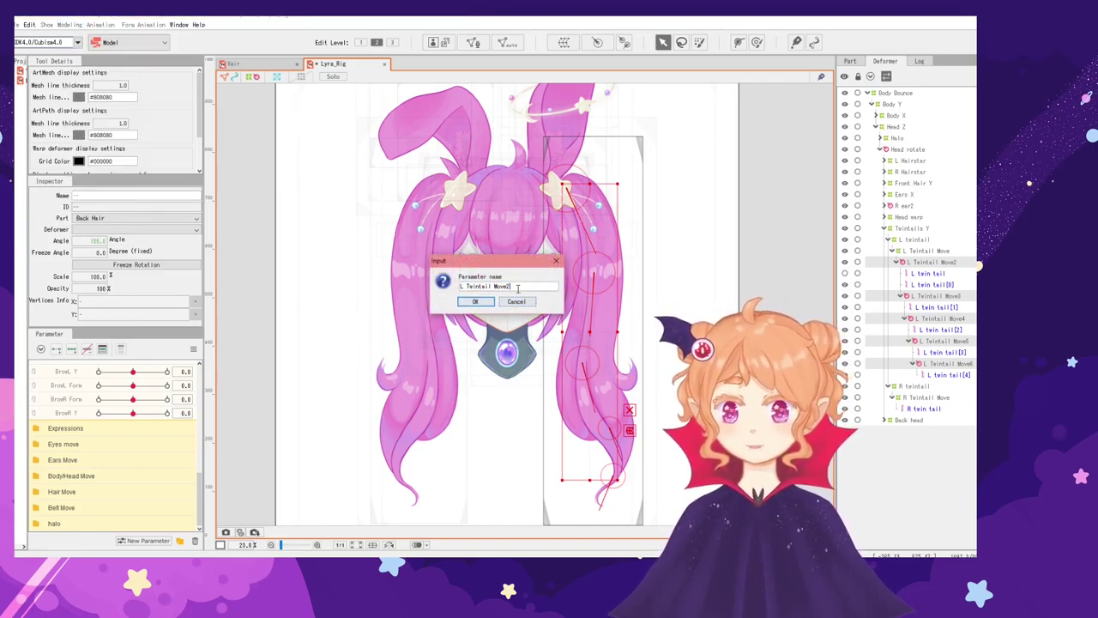
{"action": "left_click", "coordinate": [462, 286]}
{"action": "left_click", "coordinate": [520, 283]}
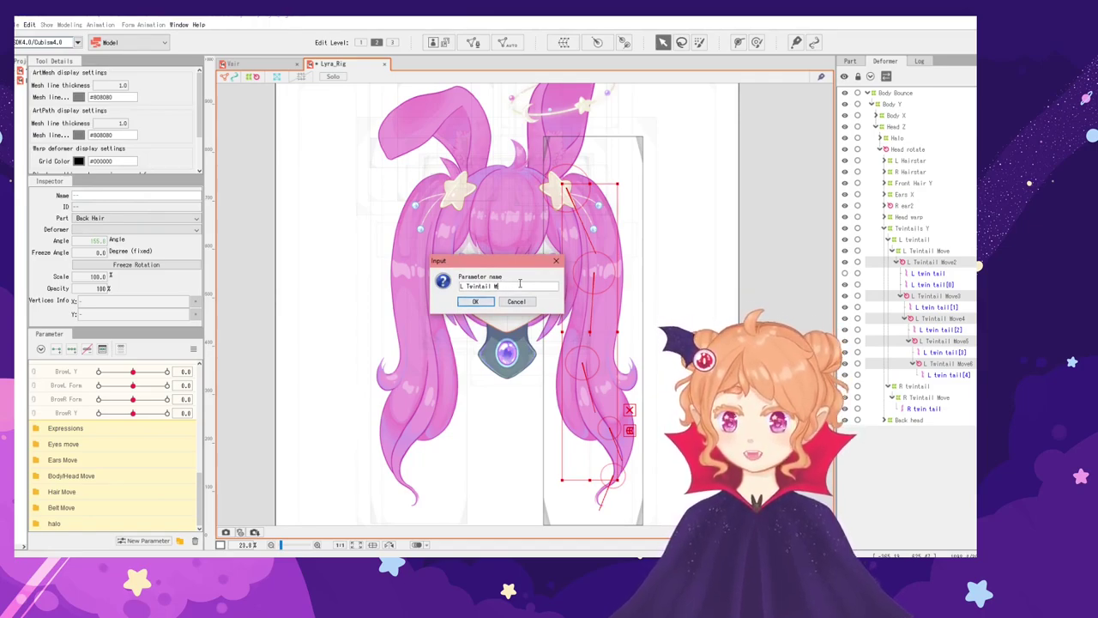
{"action": "type", "text": "Skinnin"}
{"action": "key", "text": "BackSpace"}
{"action": "key", "text": "BackSpace"}
{"action": "type", "text": "ni"}
{"action": "left_click", "coordinate": [486, 301]}
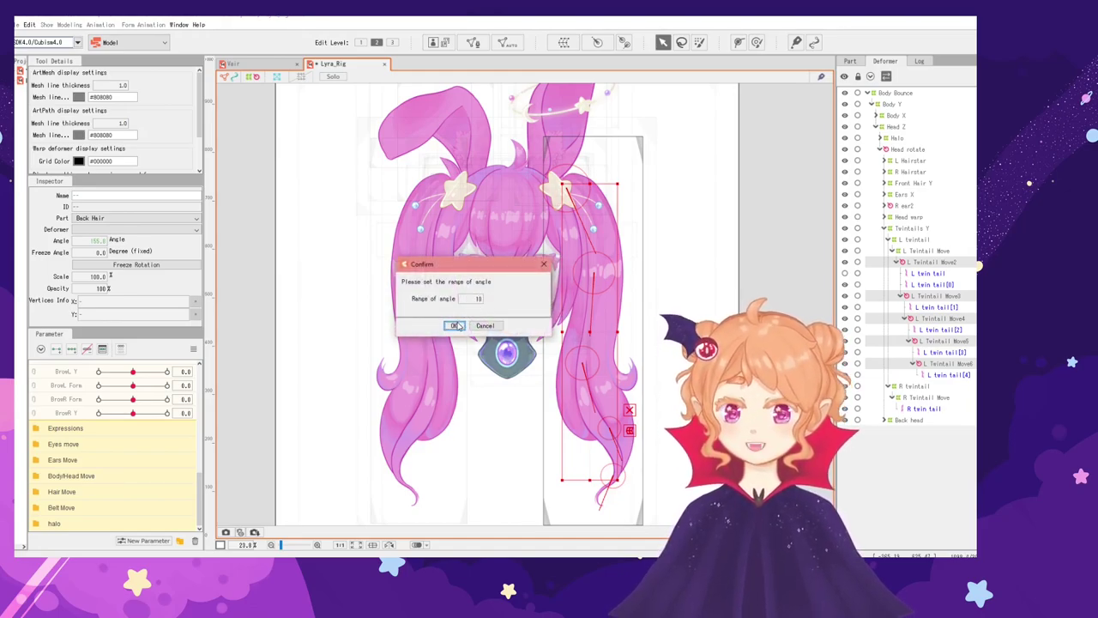
{"action": "left_click", "coordinate": [455, 326]}
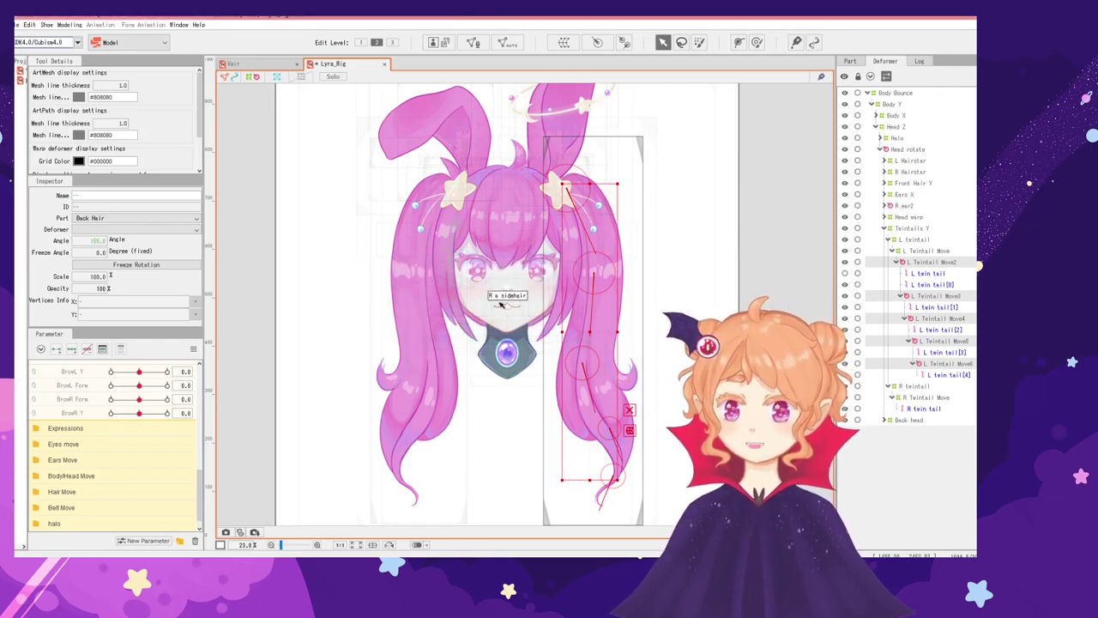
Test the L Twintail Skinning parameters by moving their values, and return them to 0
{"action": "scroll", "coordinate": [83, 485], "scroll_direction": "down", "scroll_amount": 3}
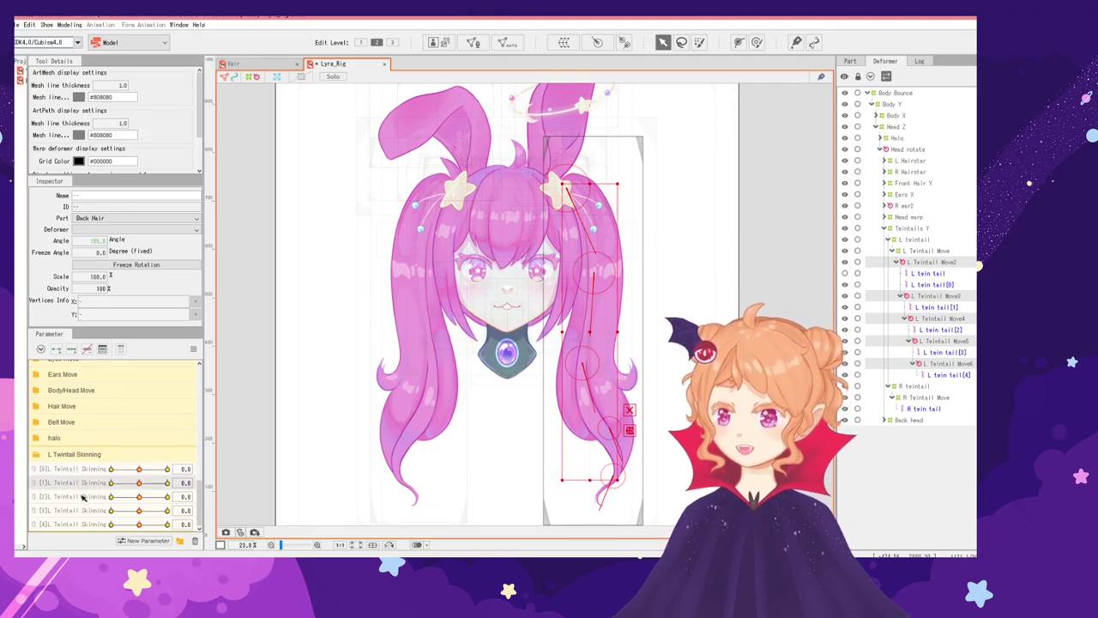
{"action": "left_click_drag", "start_coordinate": [141, 469], "coordinate": [324, 502]}
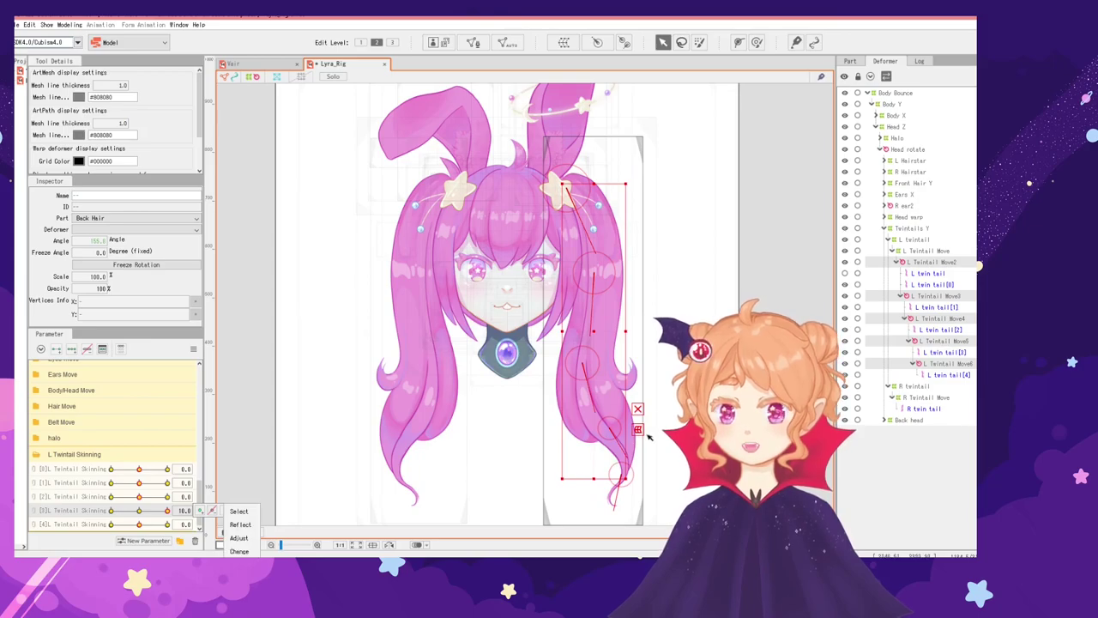
{"action": "left_click_drag", "start_coordinate": [627, 453], "coordinate": [643, 433]}
{"action": "key", "text": "ctrl+z"}
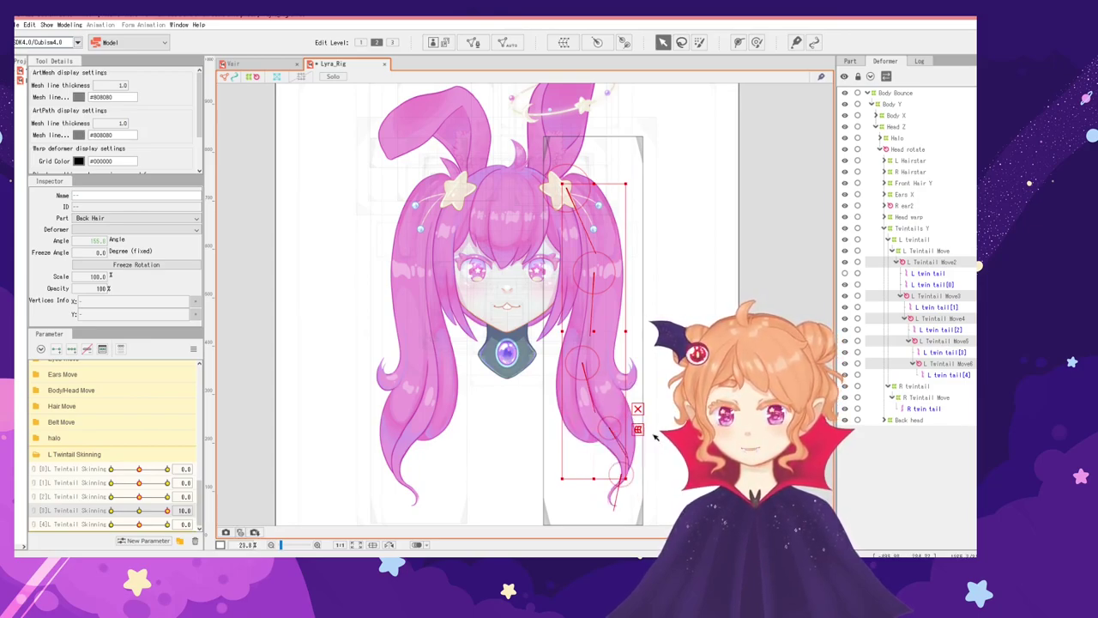
{"action": "left_click", "coordinate": [140, 510]}
{"action": "left_click_drag", "start_coordinate": [139, 524], "coordinate": [206, 530]}
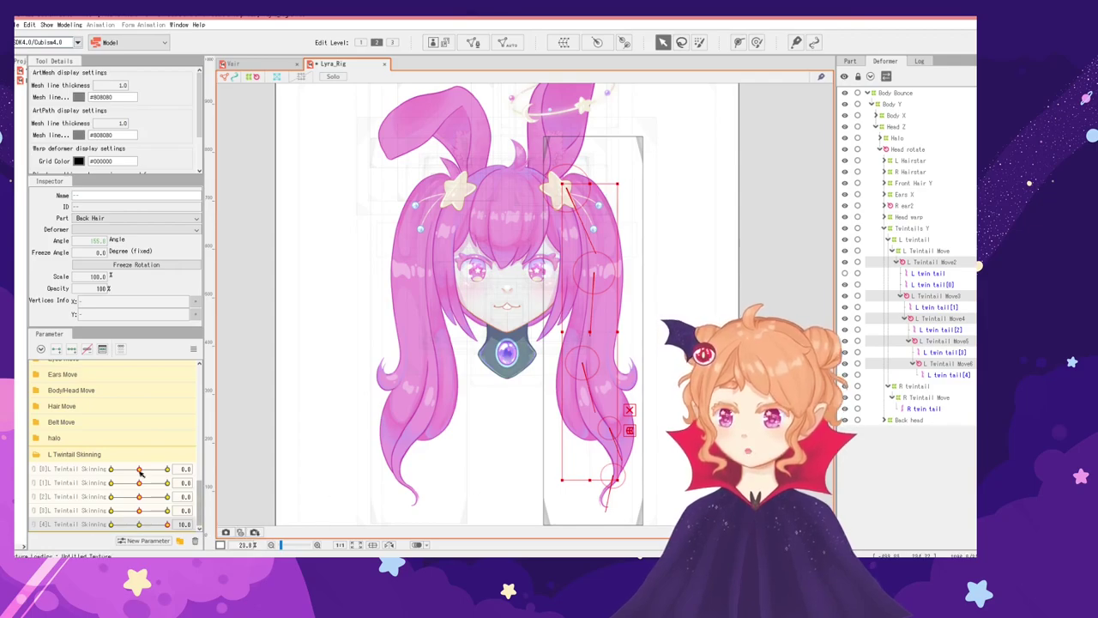
{"action": "left_click", "coordinate": [111, 469]}
{"action": "left_click", "coordinate": [139, 468]}
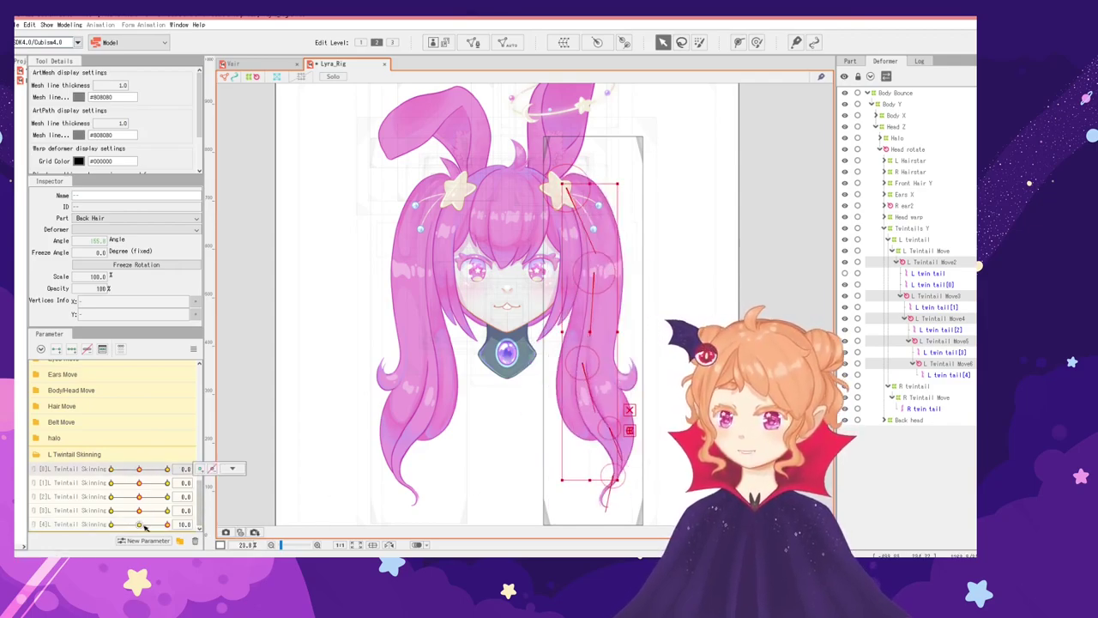
{"action": "left_click", "coordinate": [140, 524]}
{"action": "scroll", "coordinate": [365, 373], "scroll_direction": "down", "scroll_amount": 1}
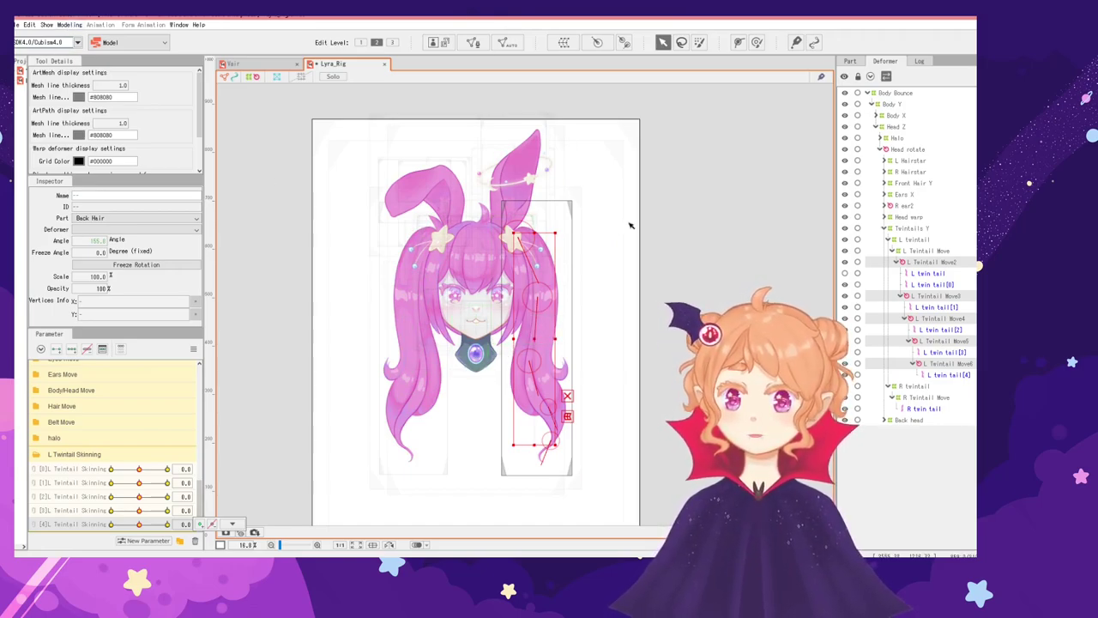
Open the Physics/Scene Blending Settings and add a physics group named L Twintail Skin
{"action": "left_click", "coordinate": [70, 24]}
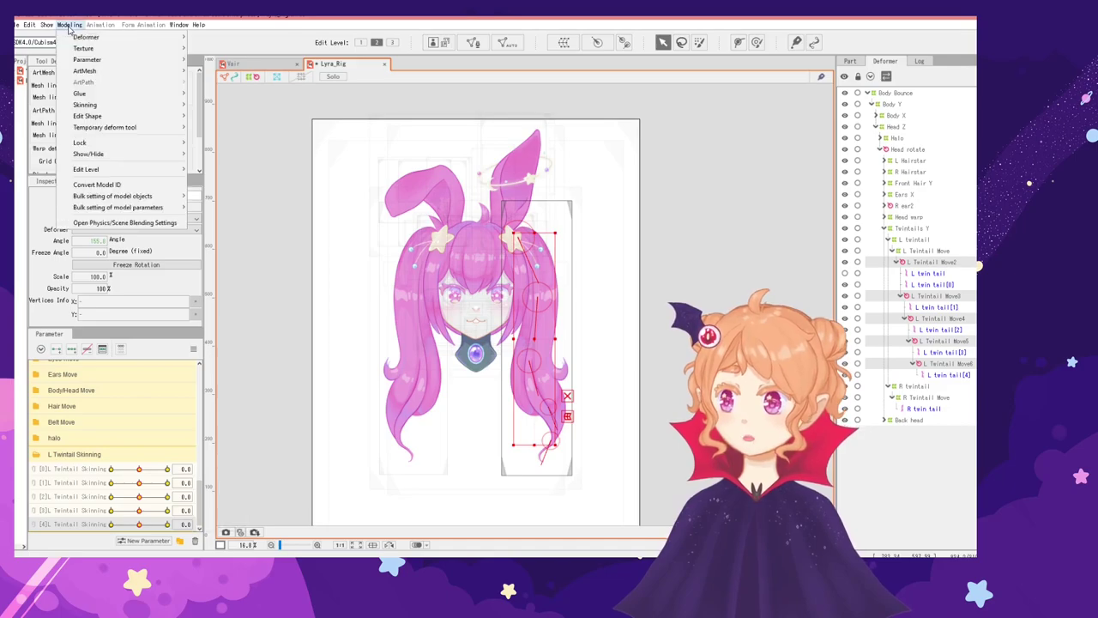
{"action": "left_click", "coordinate": [126, 222]}
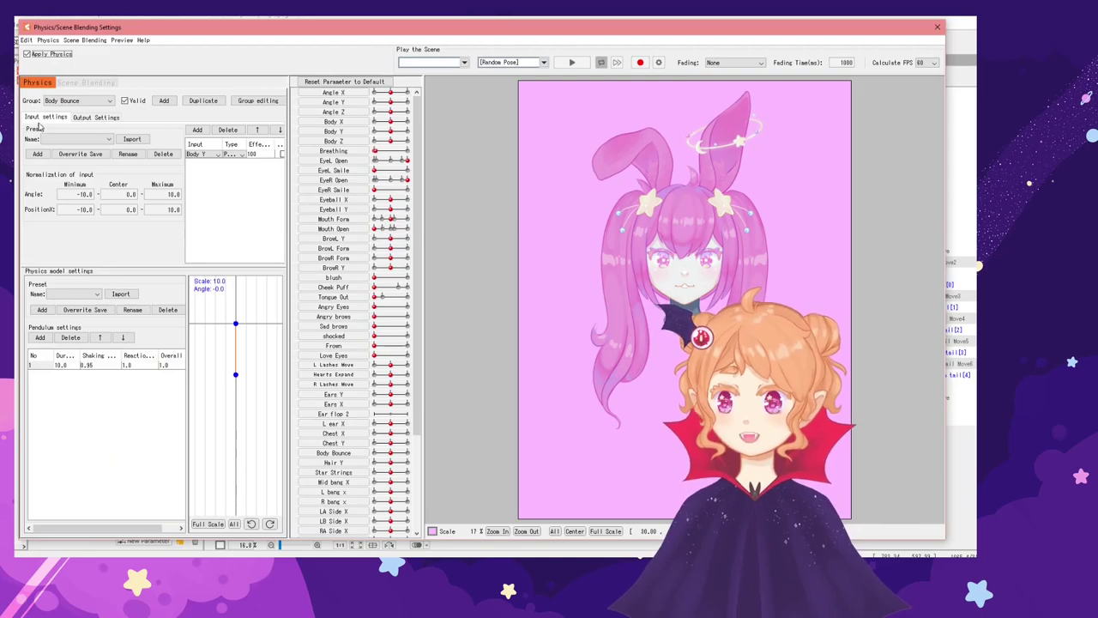
{"action": "left_click", "coordinate": [165, 101]}
{"action": "type", "text": "L Twint"}
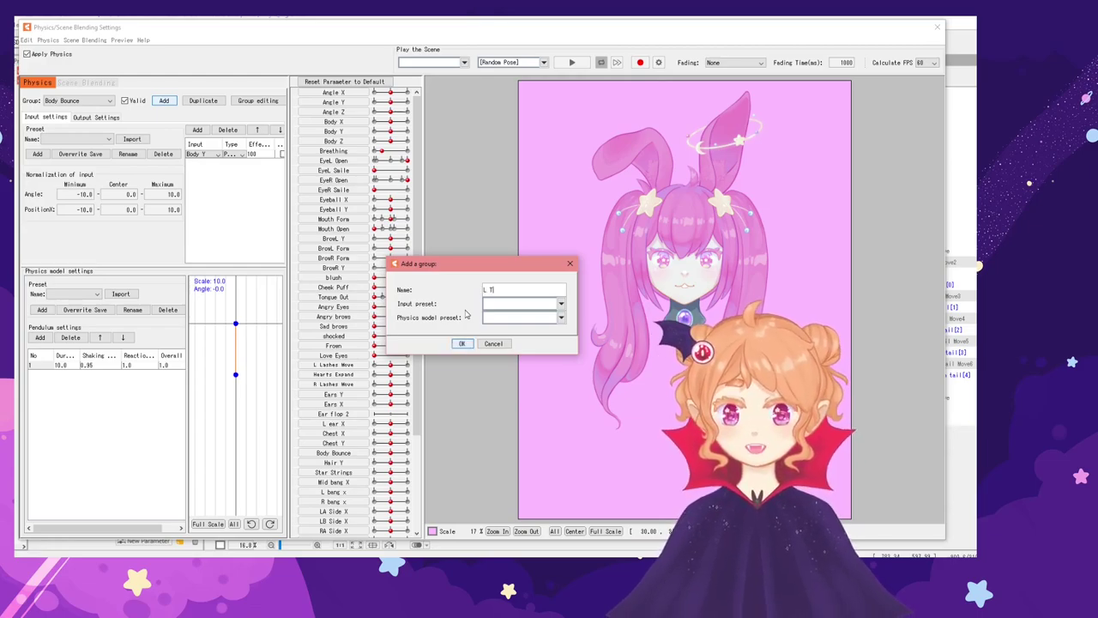
{"action": "key", "text": "BackSpace"}
{"action": "key", "text": "BackSpace"}
{"action": "type", "text": "il Skin"}
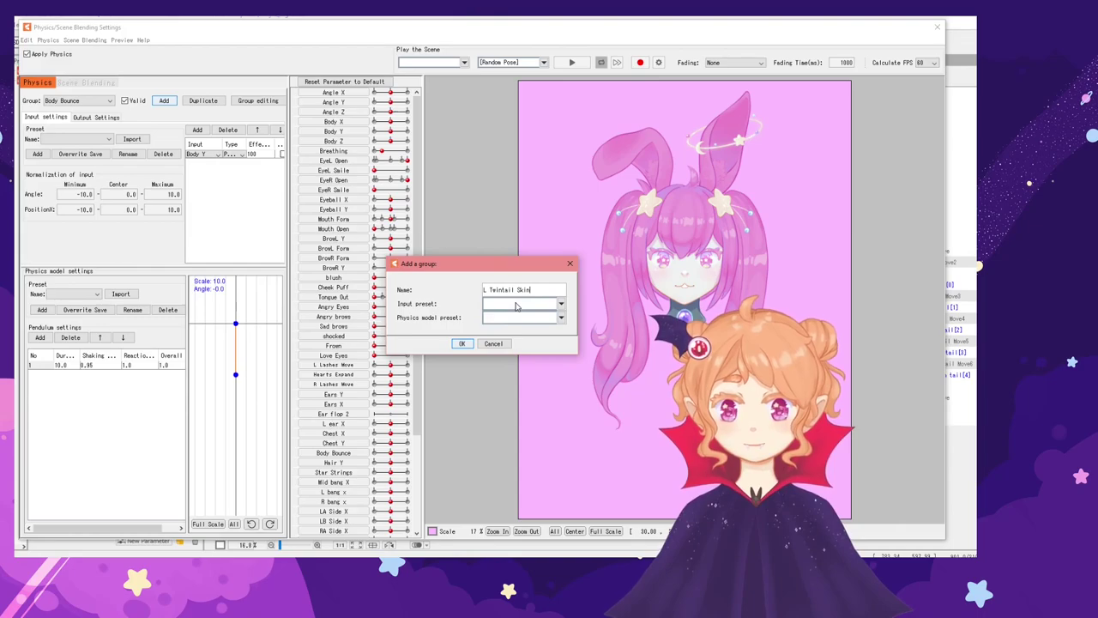
{"action": "left_click", "coordinate": [461, 343]}
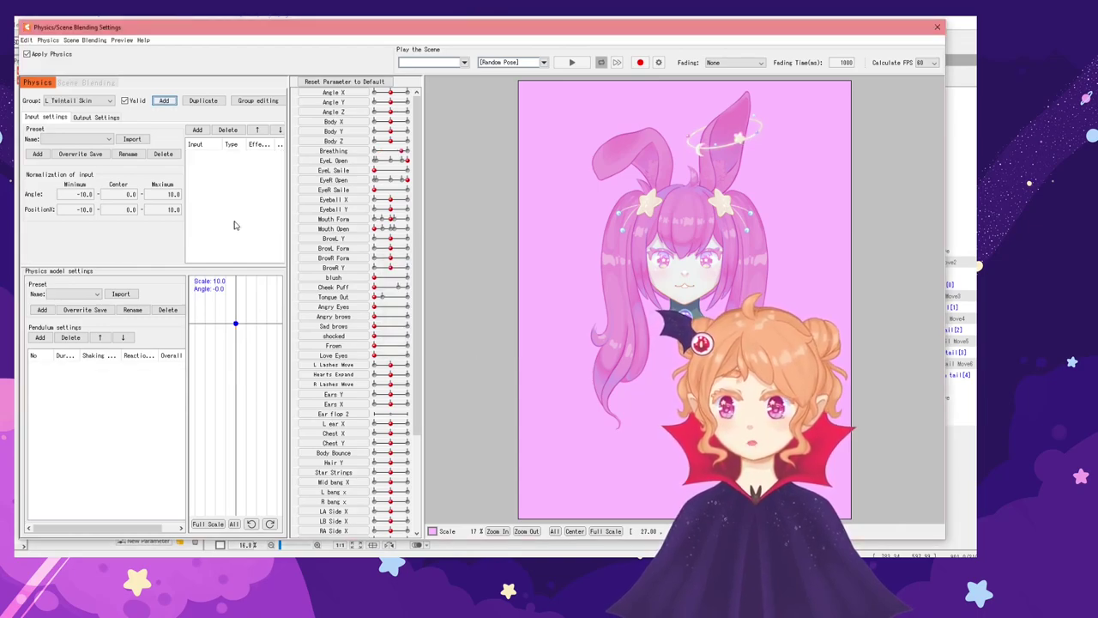
Add Angle X and Angle Z as input parameters of the L Twintail Skin group
{"action": "left_click", "coordinate": [198, 130]}
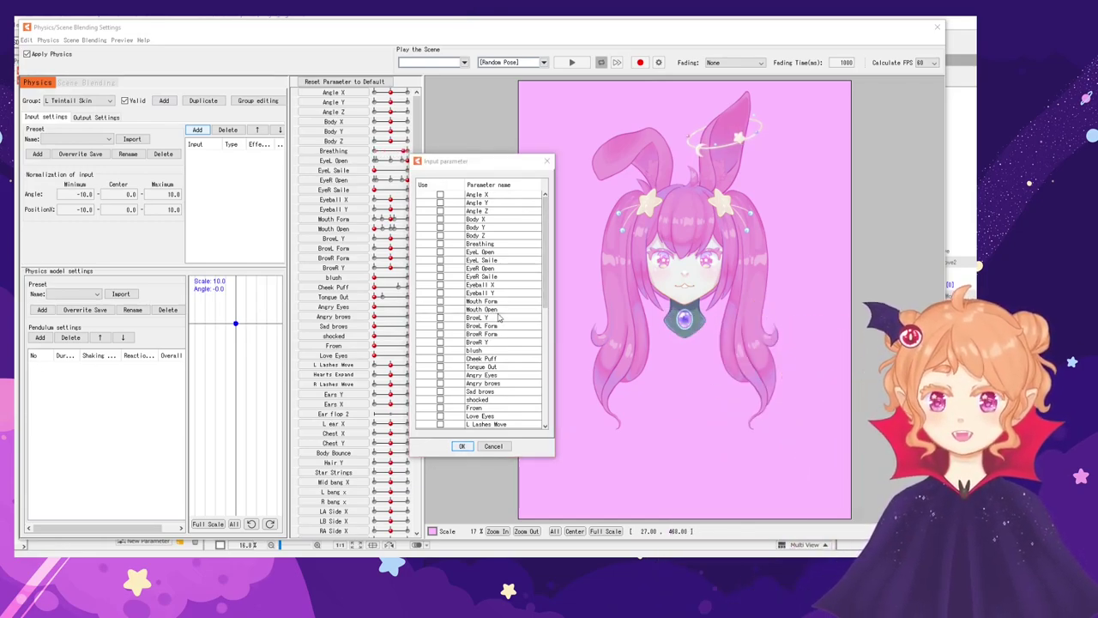
{"action": "left_click", "coordinate": [440, 194]}
{"action": "left_click", "coordinate": [441, 210]}
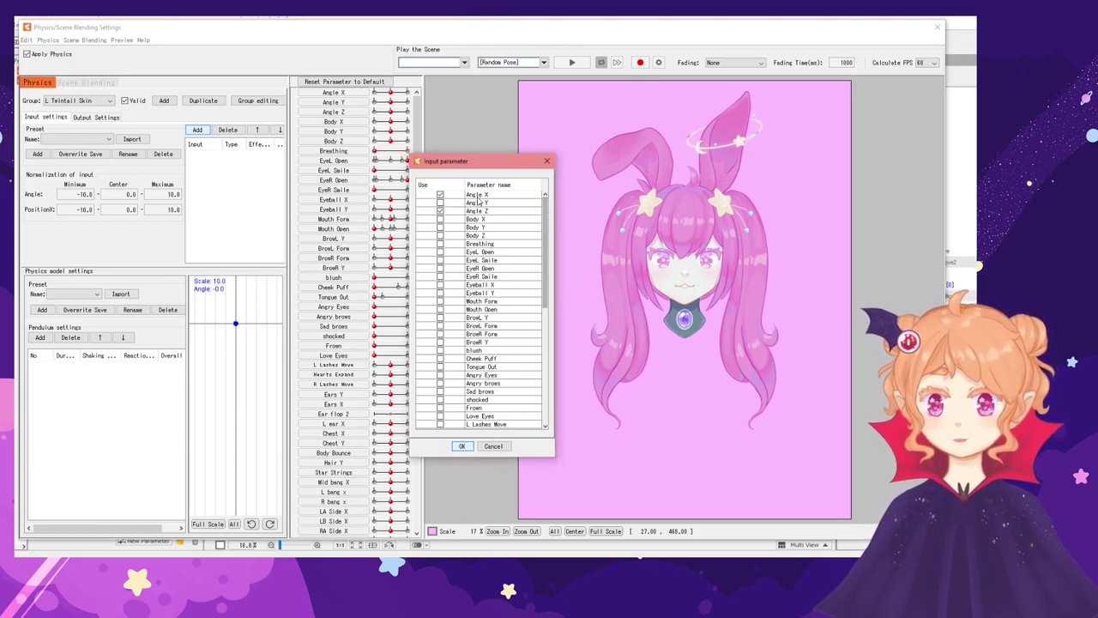
{"action": "left_click_drag", "start_coordinate": [476, 166], "coordinate": [444, 167]}
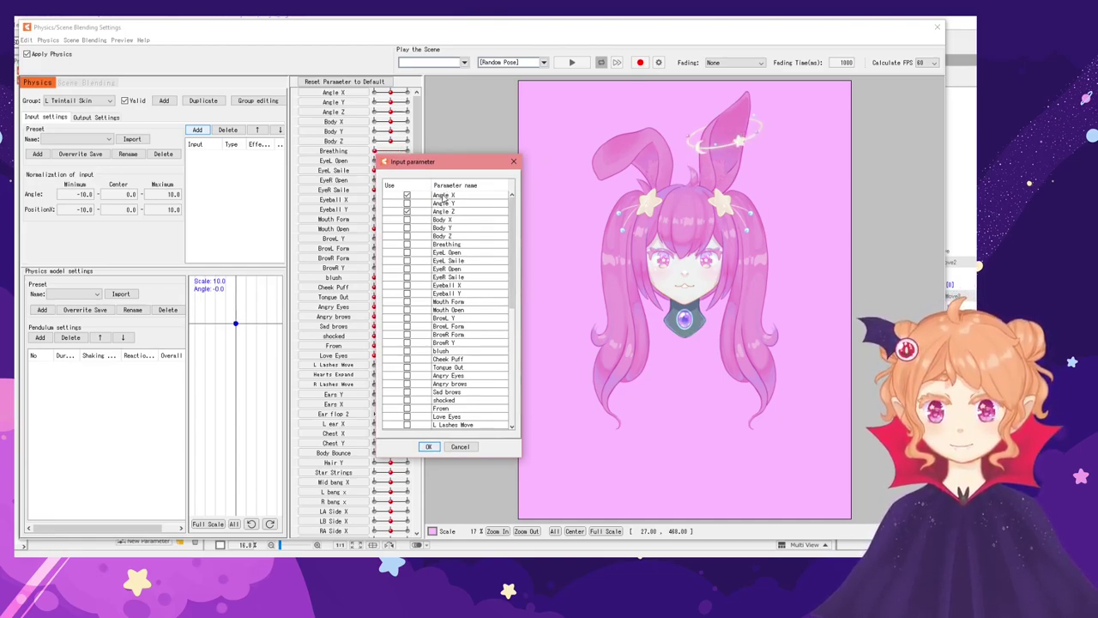
{"action": "left_click", "coordinate": [429, 446]}
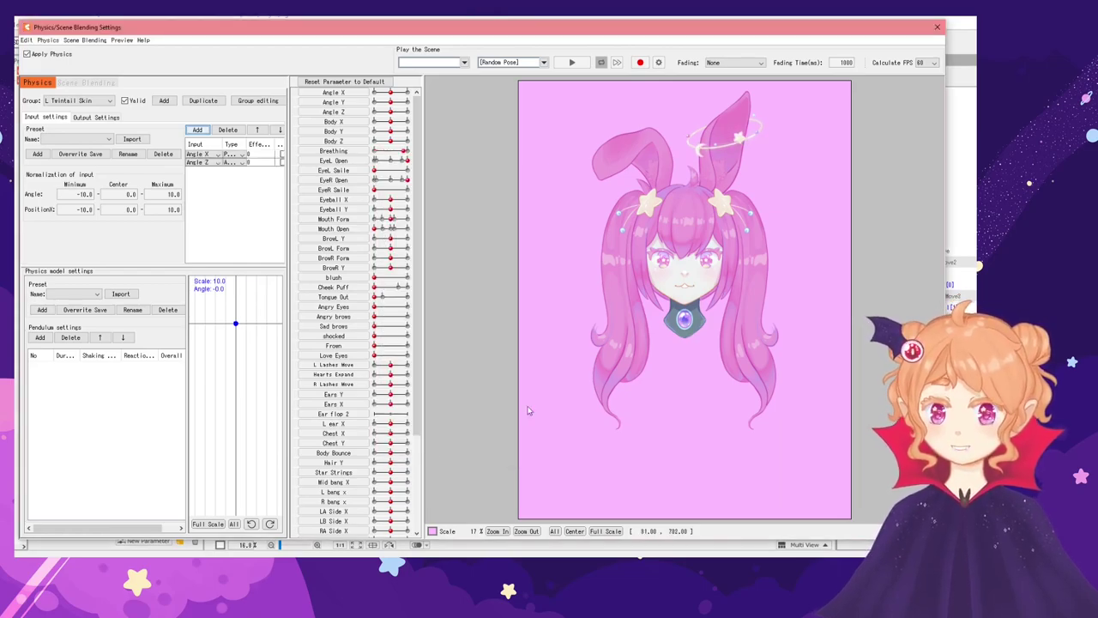
Set the effectiveness of both the Angle X and Angle Z inputs to 100
{"action": "double_click", "coordinate": [249, 154]}
{"action": "type", "text": "100"}
{"action": "key", "text": "Return"}
{"action": "double_click", "coordinate": [251, 162]}
{"action": "type", "text": "100"}
{"action": "key", "text": "Return"}
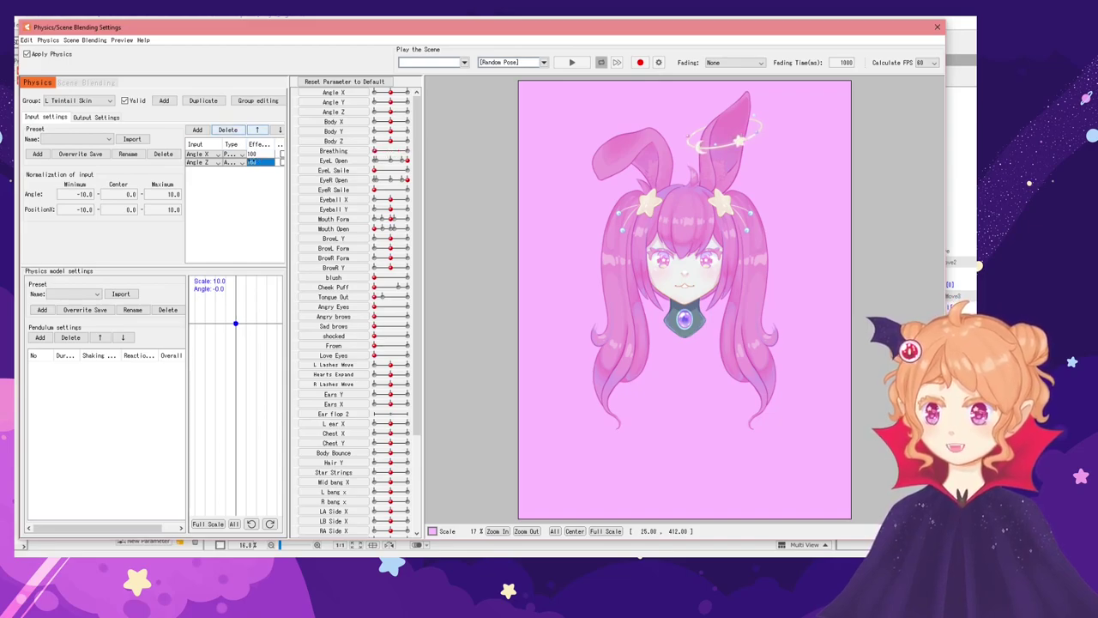
Try to add an output parameter in the output settings of the L Twintail Skin group
{"action": "left_click", "coordinate": [92, 116]}
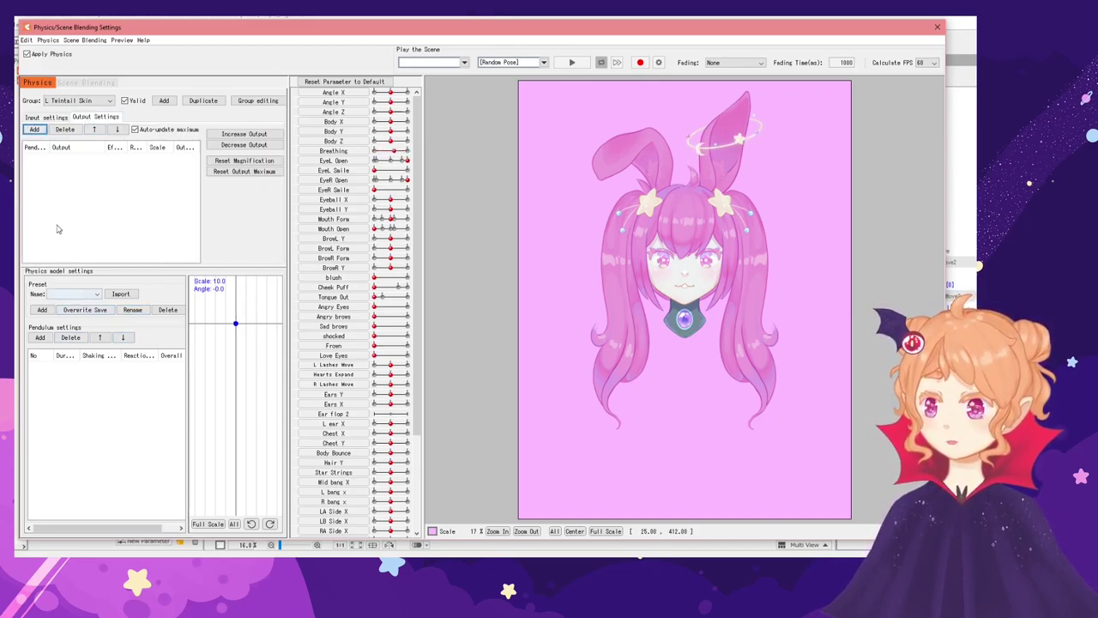
{"action": "left_click", "coordinate": [35, 129]}
{"action": "left_click", "coordinate": [496, 302]}
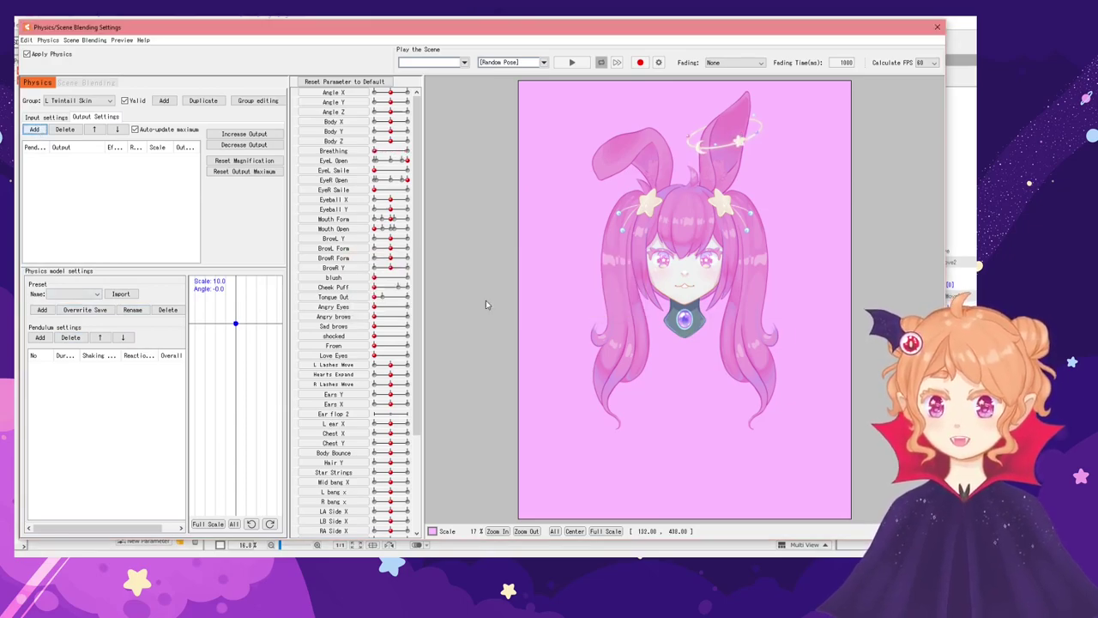
Add the first pendulum to the L Twintail Skin group's physics model
{"action": "left_click", "coordinate": [41, 337]}
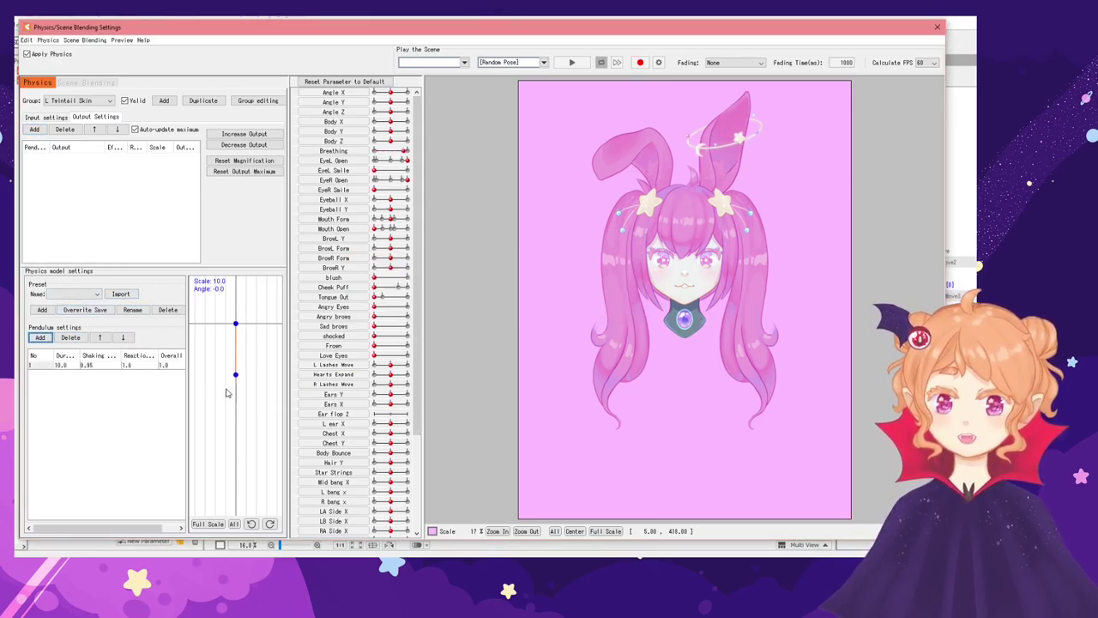
{"action": "left_click", "coordinate": [35, 129]}
{"action": "scroll", "coordinate": [506, 375], "scroll_direction": "down", "scroll_amount": 10}
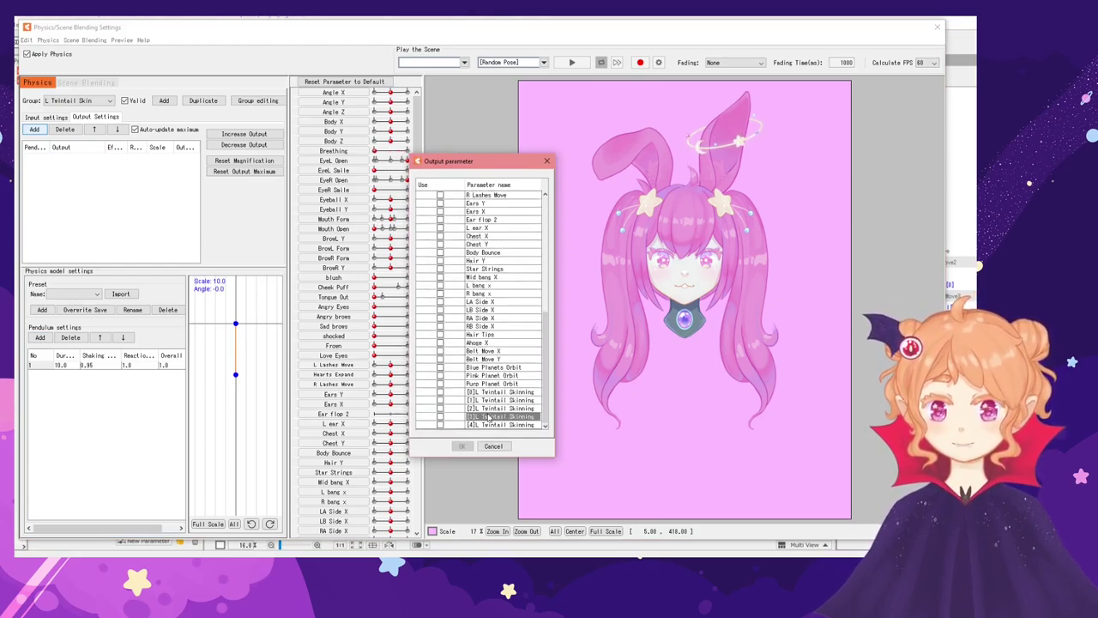
{"action": "left_click_drag", "start_coordinate": [471, 160], "coordinate": [445, 114]}
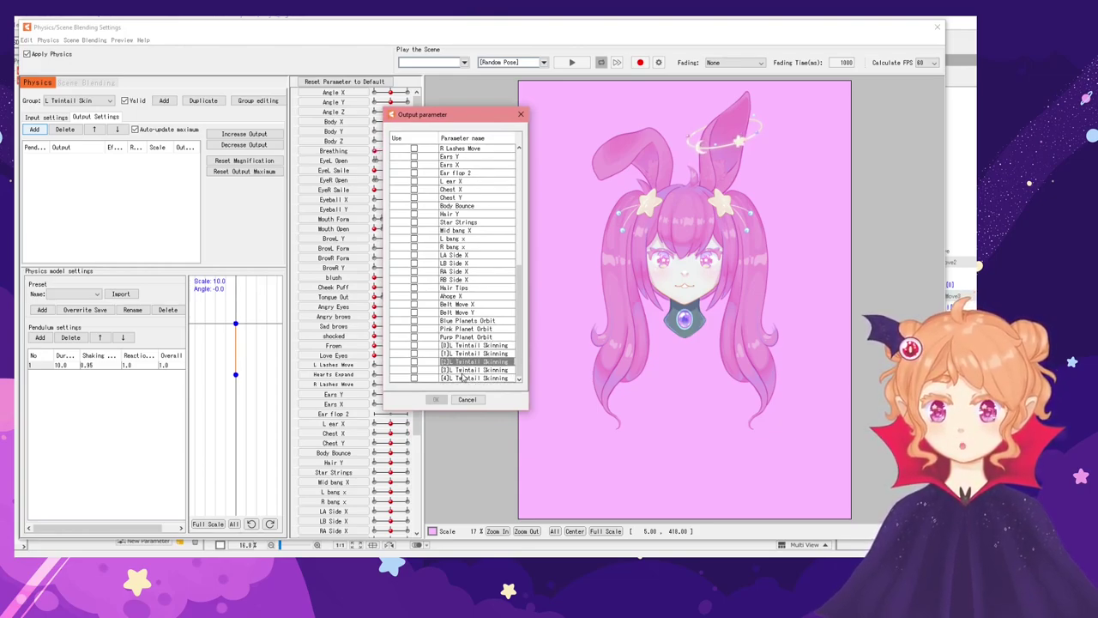
{"action": "left_click", "coordinate": [467, 398]}
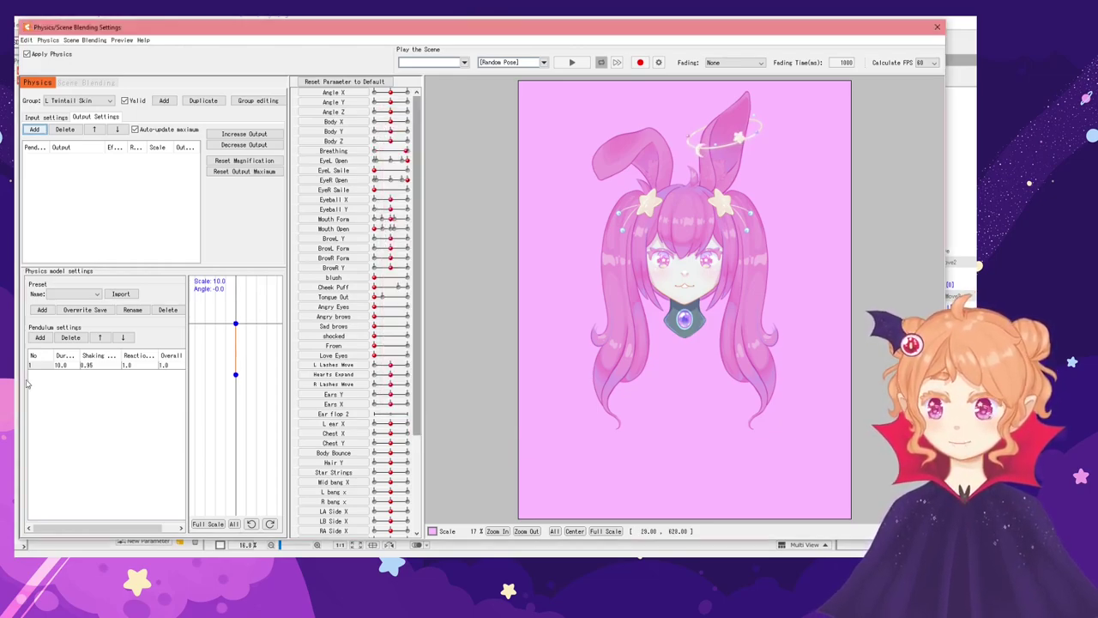
Add four more pendulums to the L Twintail Skin group for a chain of five
{"action": "left_click", "coordinate": [37, 337]}
{"action": "left_click", "coordinate": [38, 337]}
{"action": "left_click", "coordinate": [38, 338]}
{"action": "left_click", "coordinate": [38, 337]}
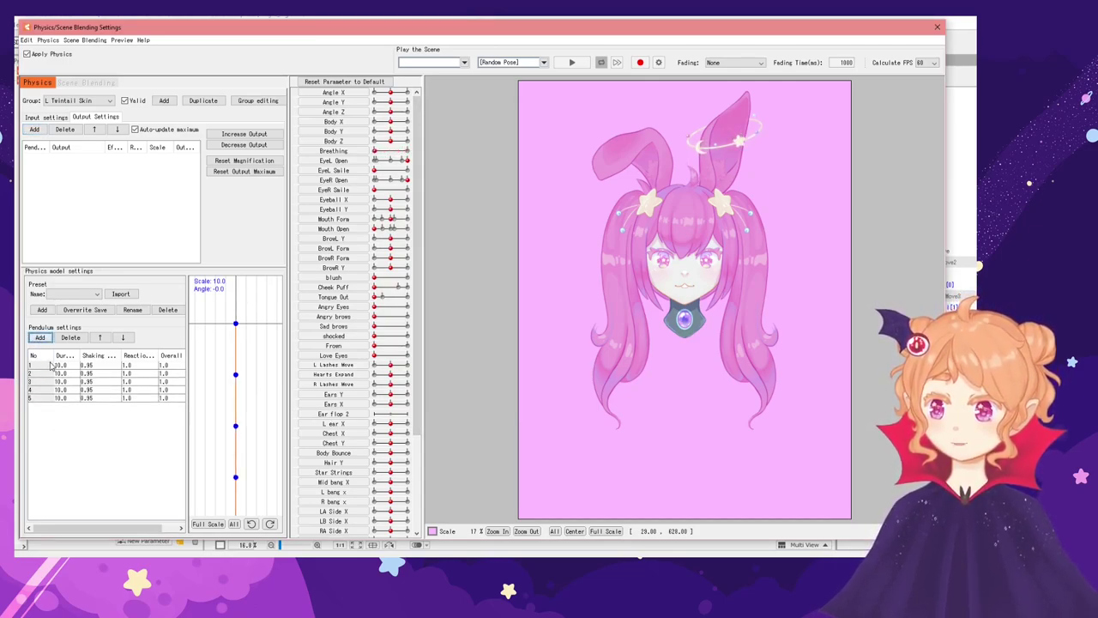
Add the [0] to [4] L Twintail Skinning parameters as outputs of the group and swing the model to test them
{"action": "left_click", "coordinate": [34, 129]}
{"action": "scroll", "coordinate": [503, 367], "scroll_direction": "down", "scroll_amount": 8}
{"action": "left_click", "coordinate": [440, 391]}
{"action": "left_click", "coordinate": [440, 399]}
{"action": "left_click", "coordinate": [440, 407]}
{"action": "left_click", "coordinate": [440, 416]}
{"action": "left_click", "coordinate": [440, 425]}
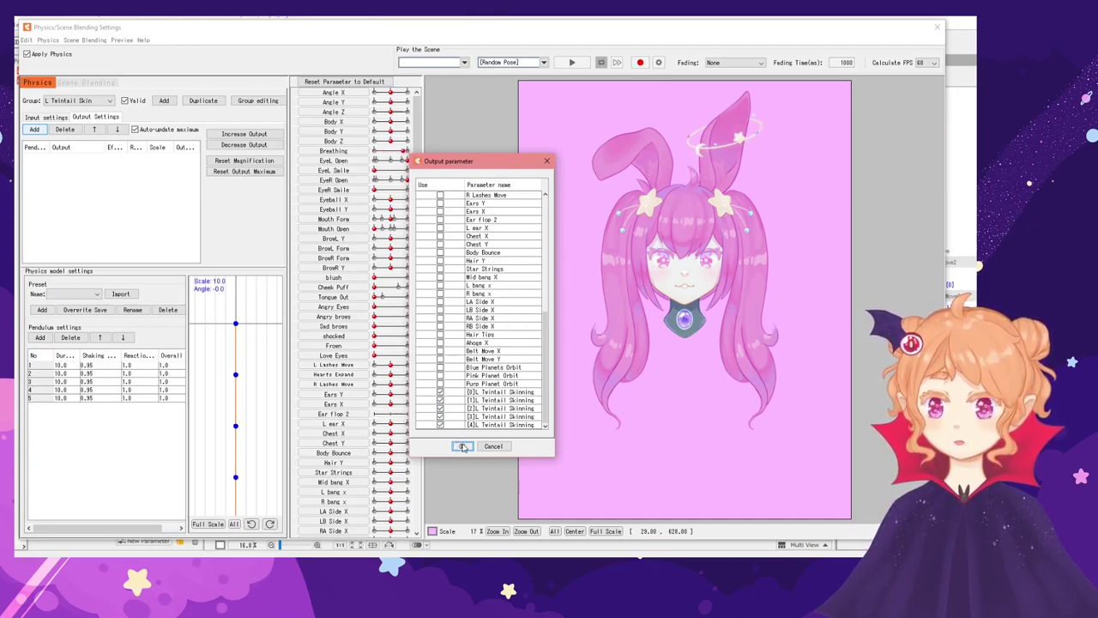
{"action": "left_click", "coordinate": [462, 447]}
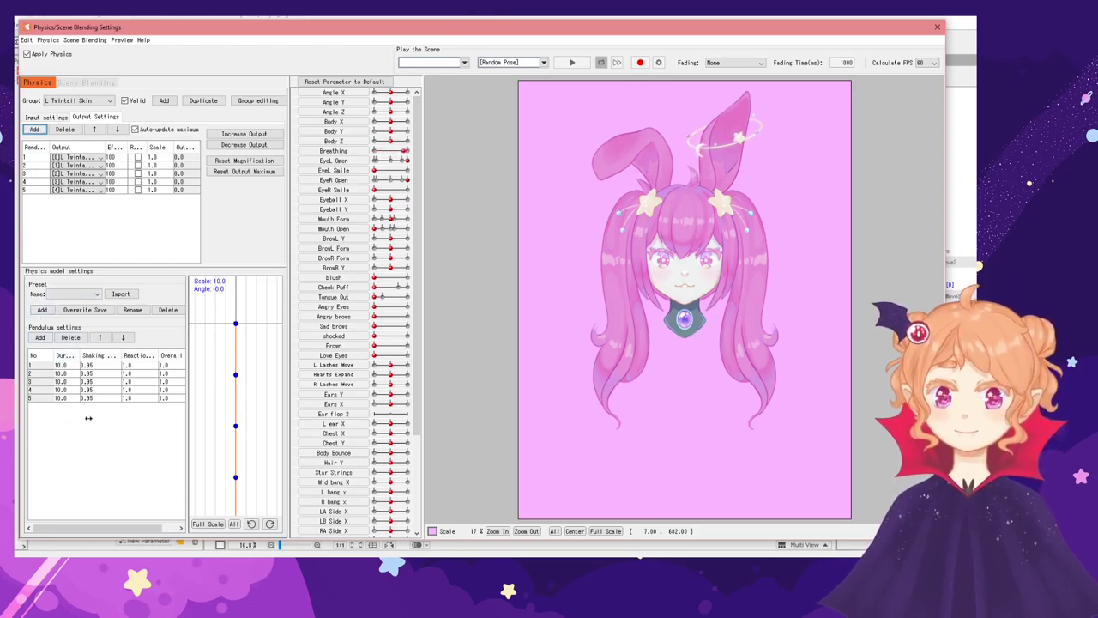
{"action": "left_click_drag", "start_coordinate": [500, 337], "coordinate": [779, 320]}
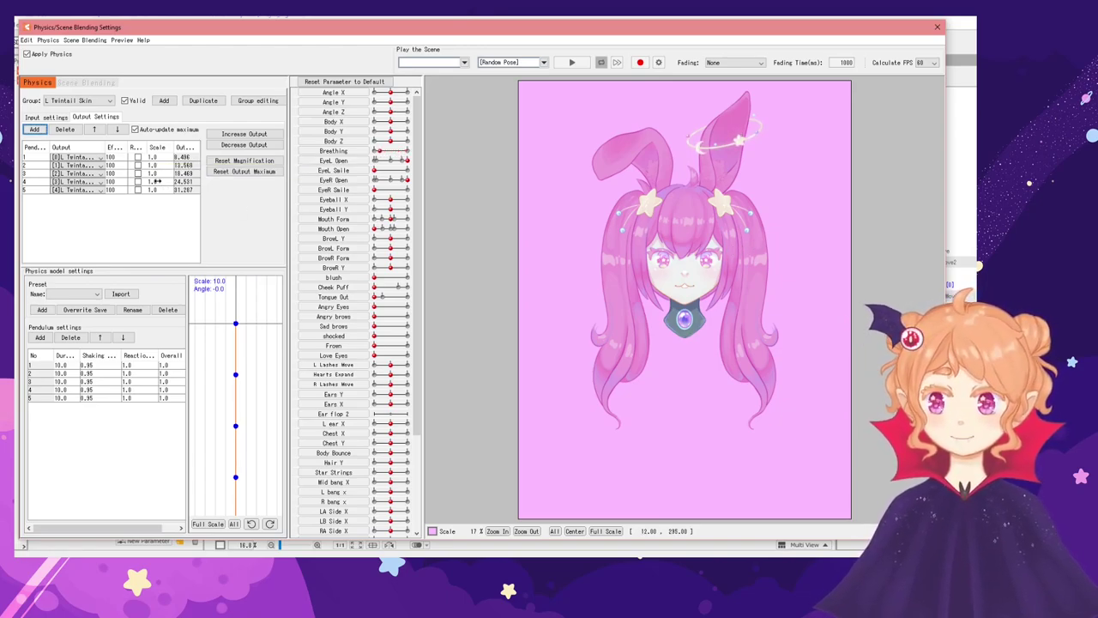
Set the output scales of L Twintail Skinning [0] to [4] to 5, 5, 4, 3 and 2, and preview the sway
{"action": "left_click", "coordinate": [157, 157]}
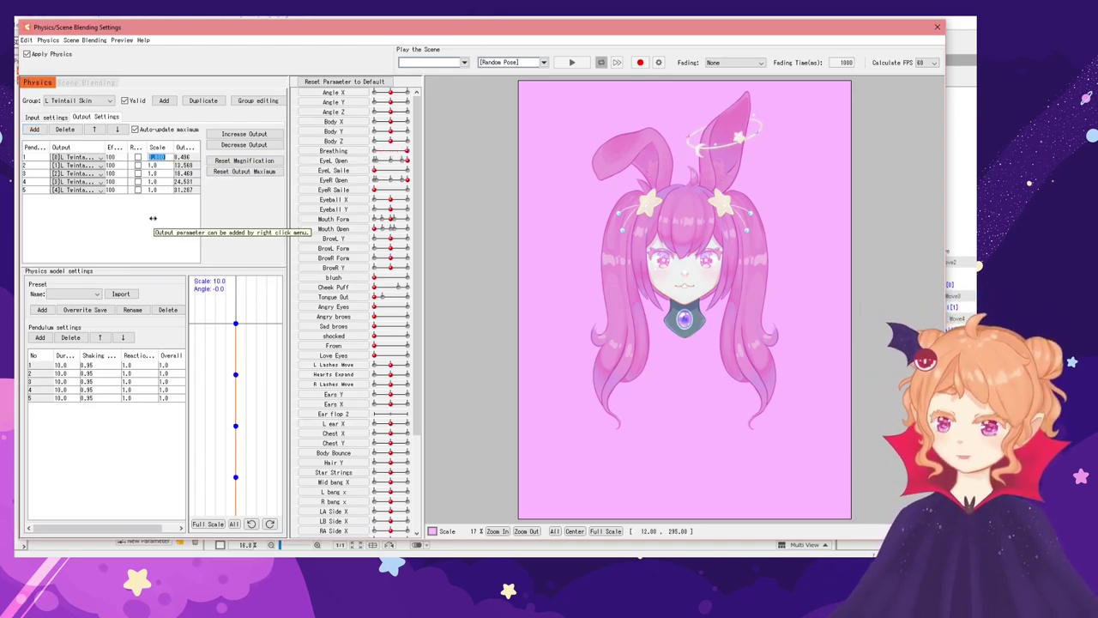
{"action": "type", "text": "5"}
{"action": "left_click", "coordinate": [159, 165]}
{"action": "type", "text": "5"}
{"action": "left_click", "coordinate": [157, 173]}
{"action": "type", "text": "4"}
{"action": "left_click", "coordinate": [155, 181]}
{"action": "type", "text": "3"}
{"action": "left_click", "coordinate": [152, 190]}
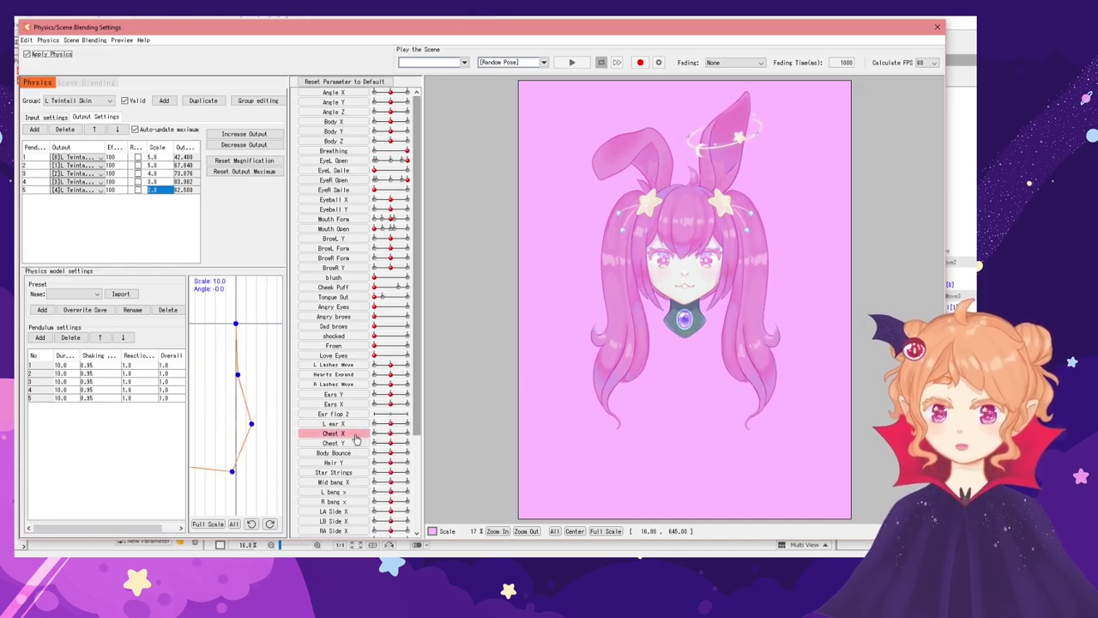
{"action": "left_click_drag", "start_coordinate": [661, 368], "coordinate": [358, 439]}
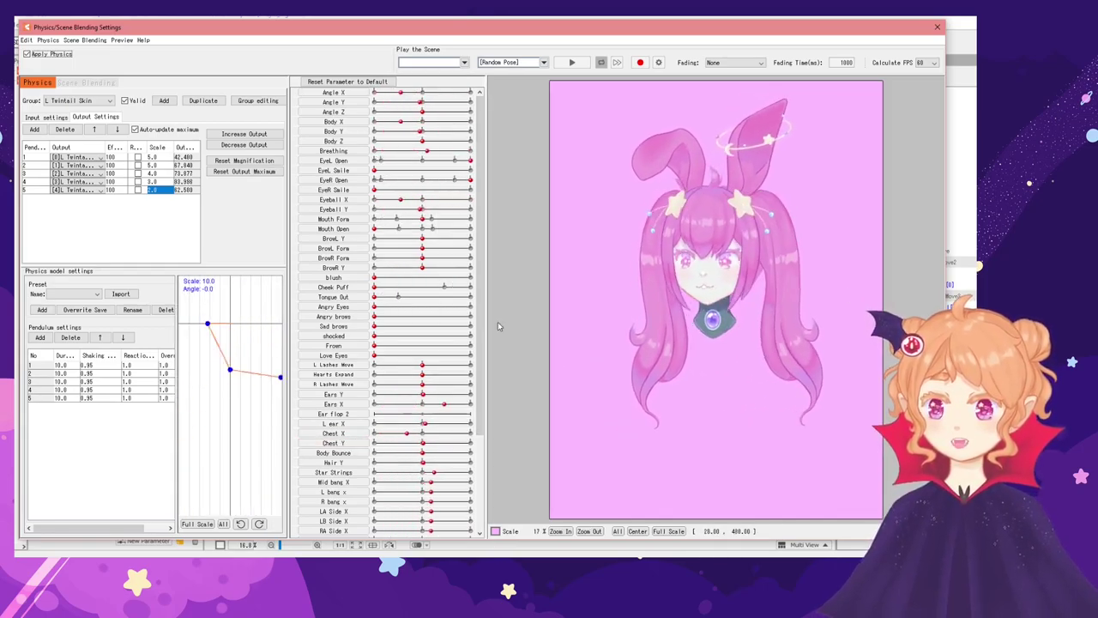
{"action": "left_click_drag", "start_coordinate": [500, 327], "coordinate": [843, 304]}
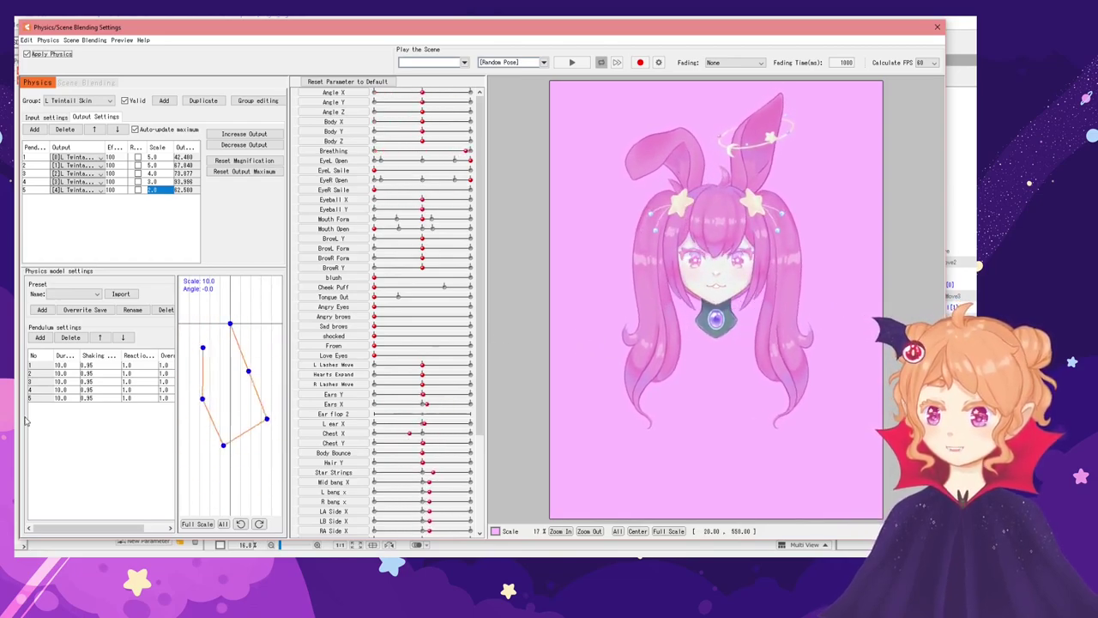
Set the Duration of pendulums 2 to 5 to 8, 7, 5 and 3, and preview the hair motion
{"action": "left_click_drag", "start_coordinate": [82, 355], "coordinate": [89, 356]}
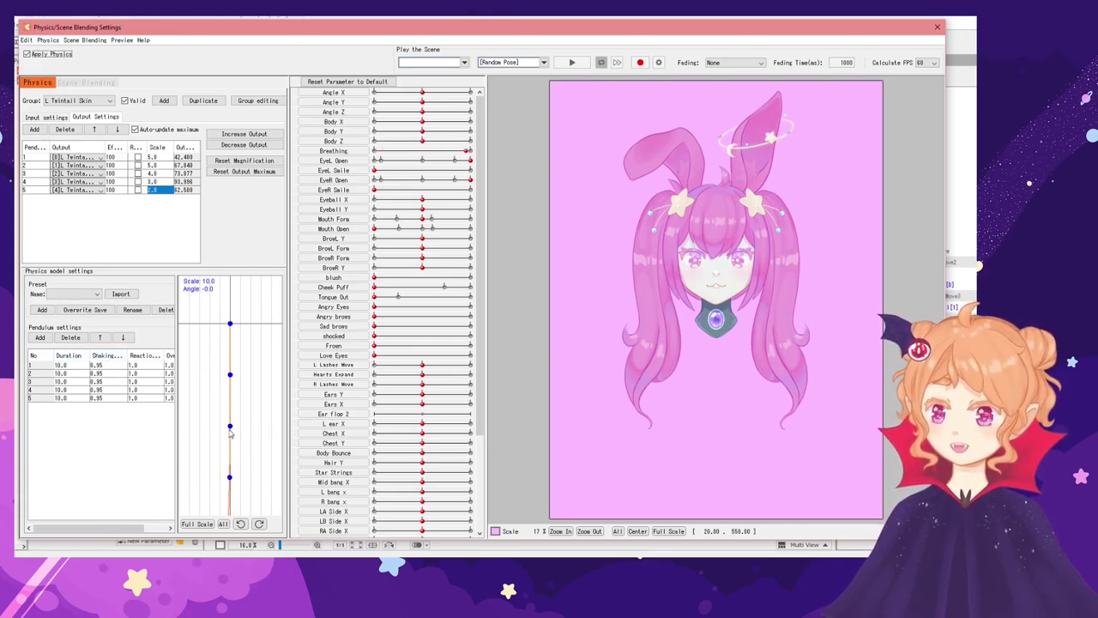
{"action": "left_click", "coordinate": [57, 397]}
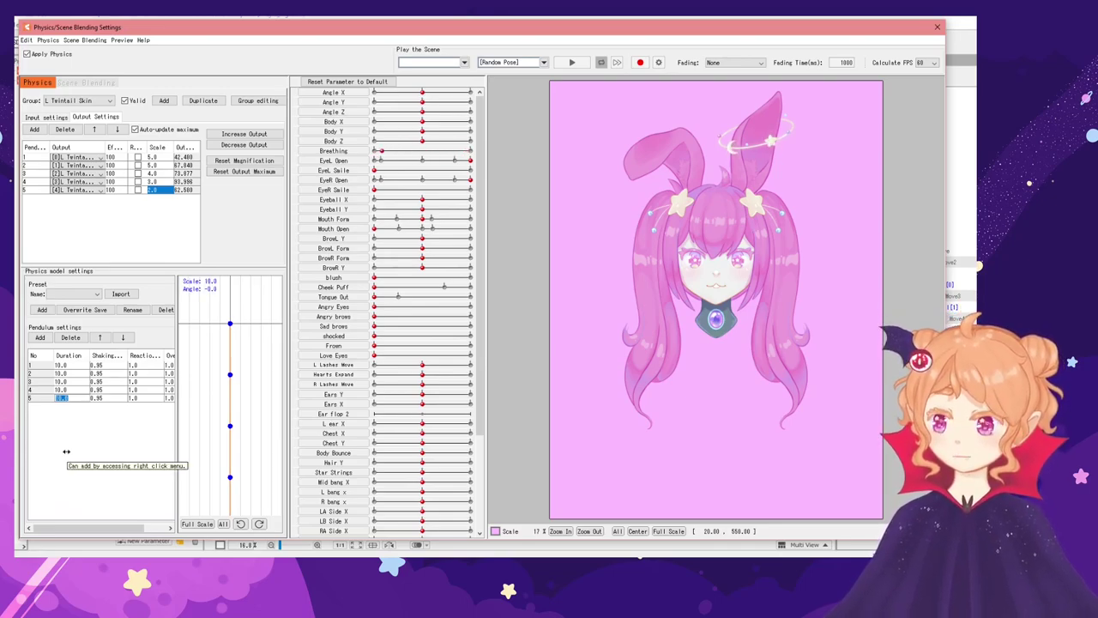
{"action": "type", "text": "9"}
{"action": "key", "text": "Return"}
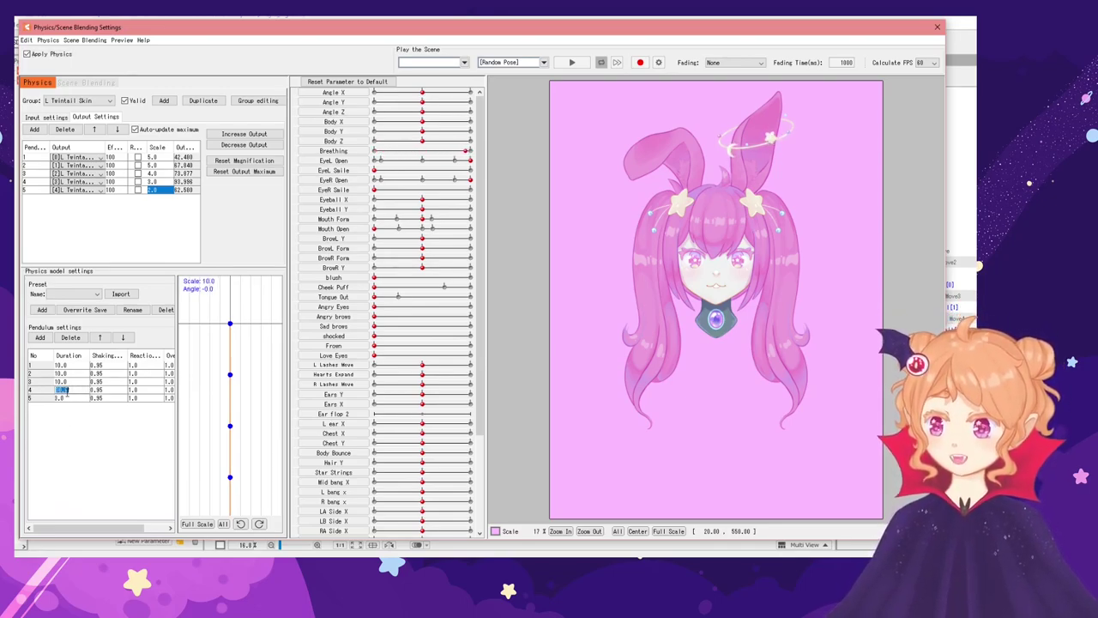
{"action": "left_click", "coordinate": [64, 390]}
{"action": "left_click", "coordinate": [68, 382]}
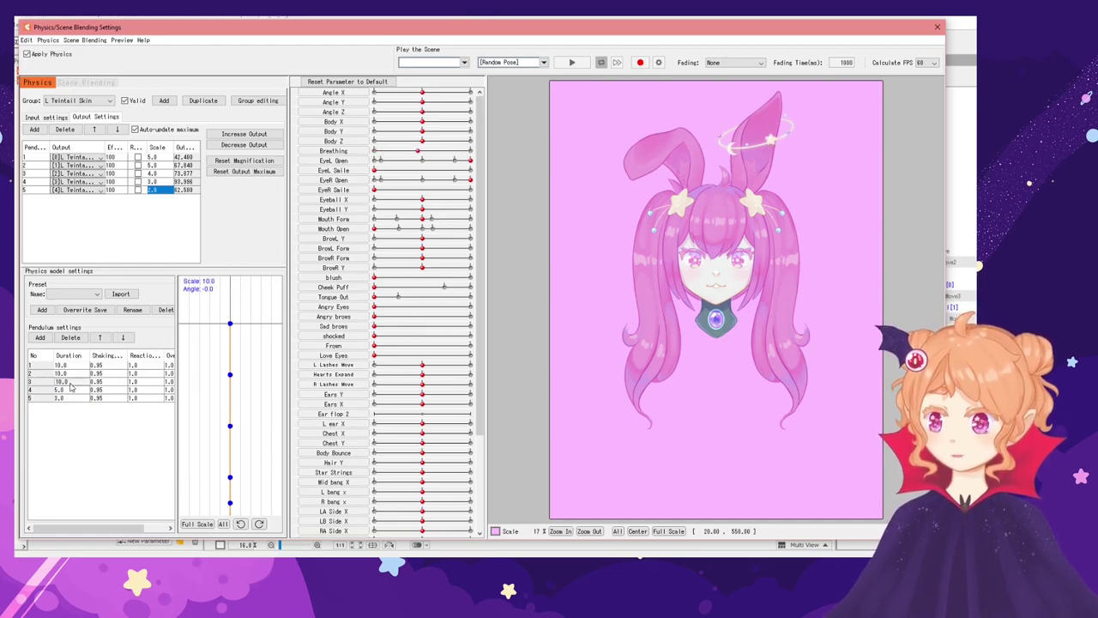
{"action": "key", "text": "Return"}
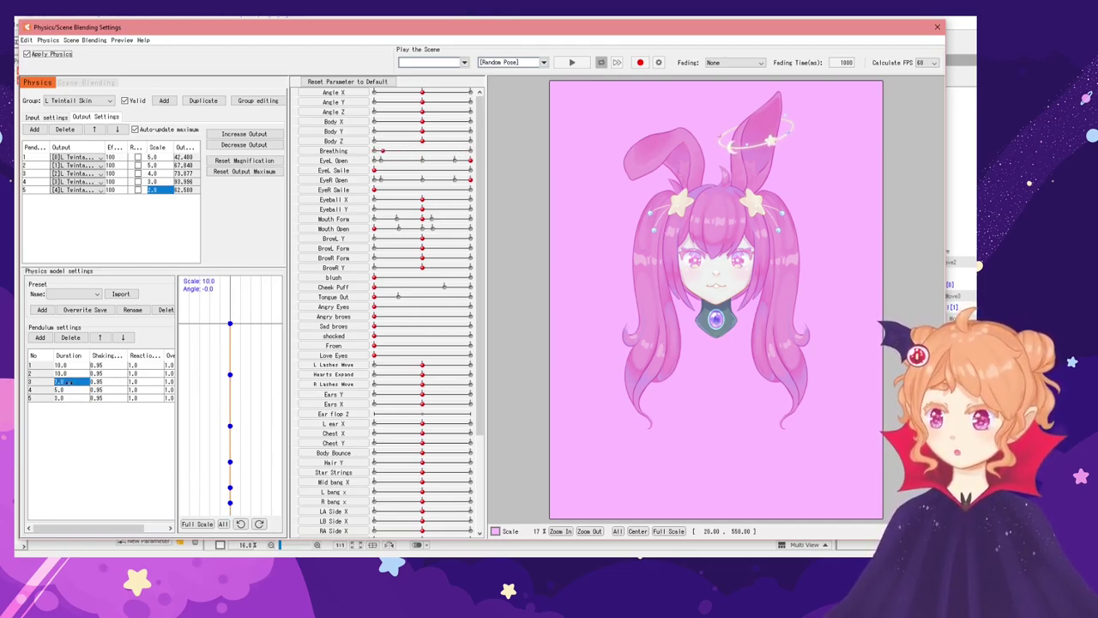
{"action": "left_click", "coordinate": [60, 374]}
{"action": "type", "text": "9"}
{"action": "key", "text": "Return"}
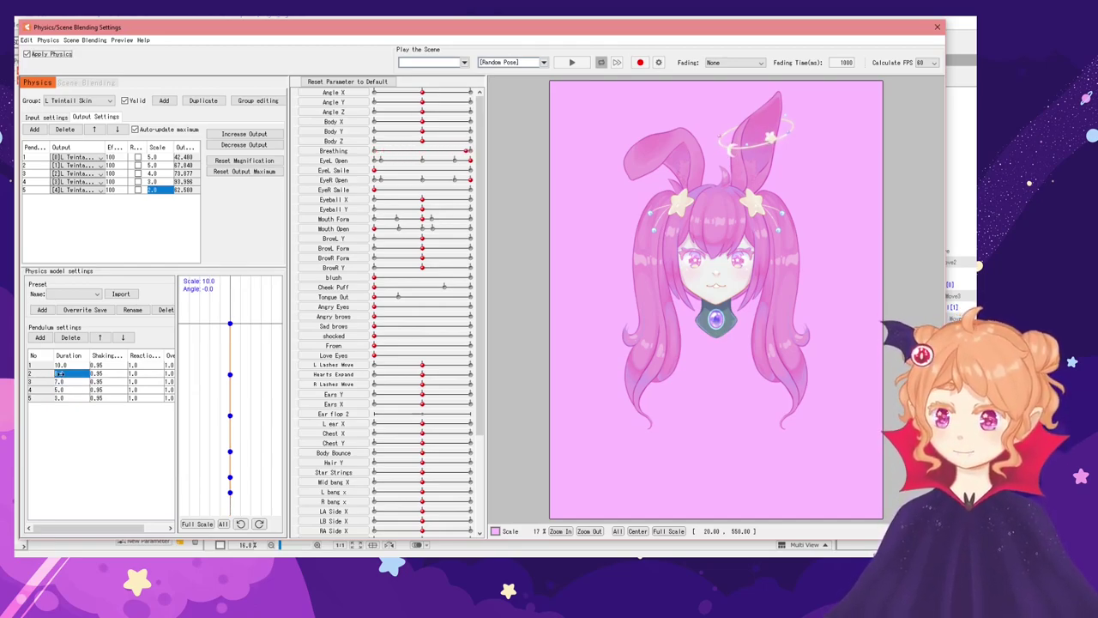
{"action": "left_click_drag", "start_coordinate": [705, 329], "coordinate": [559, 328]}
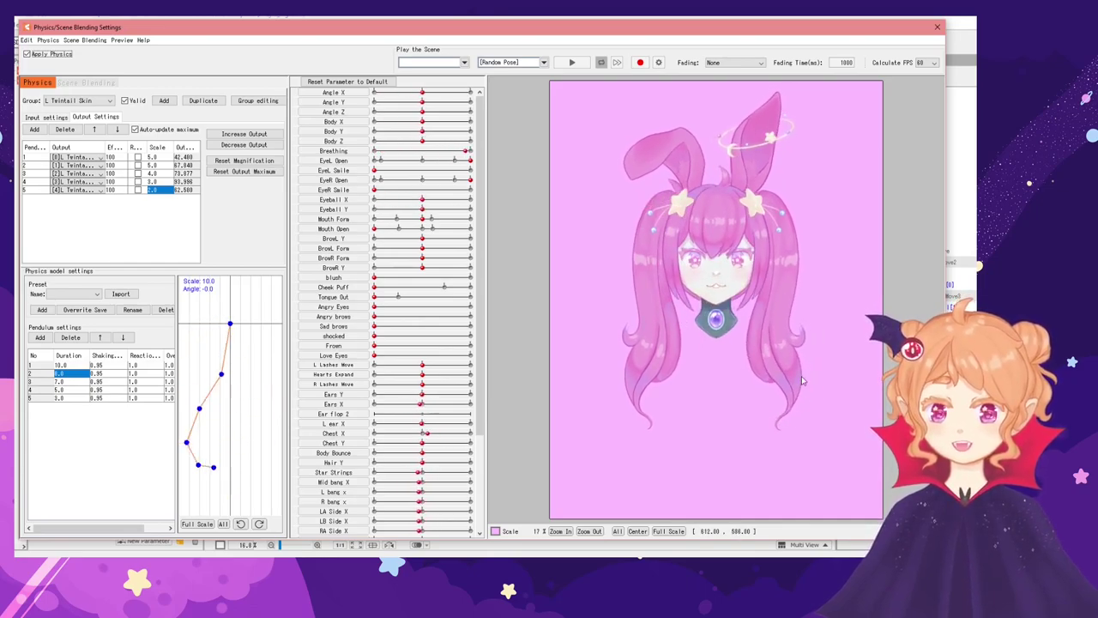
Set the Shaking value of pendulums 4 and 5 to 0.85
{"action": "left_click", "coordinate": [98, 398]}
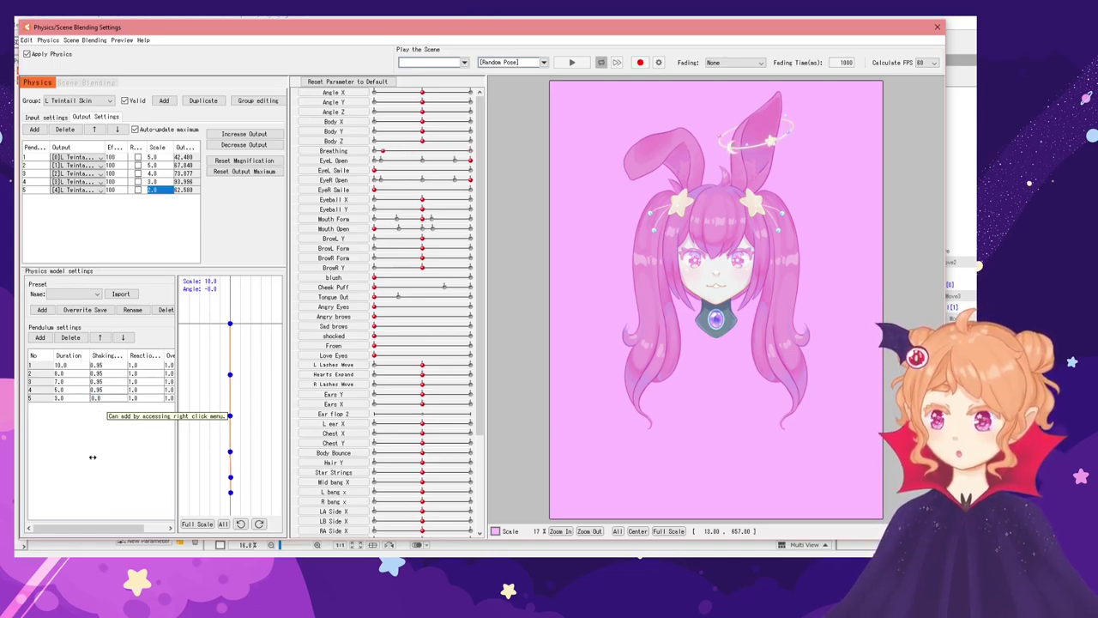
{"action": "type", "text": "0.85"}
{"action": "key", "text": "Return"}
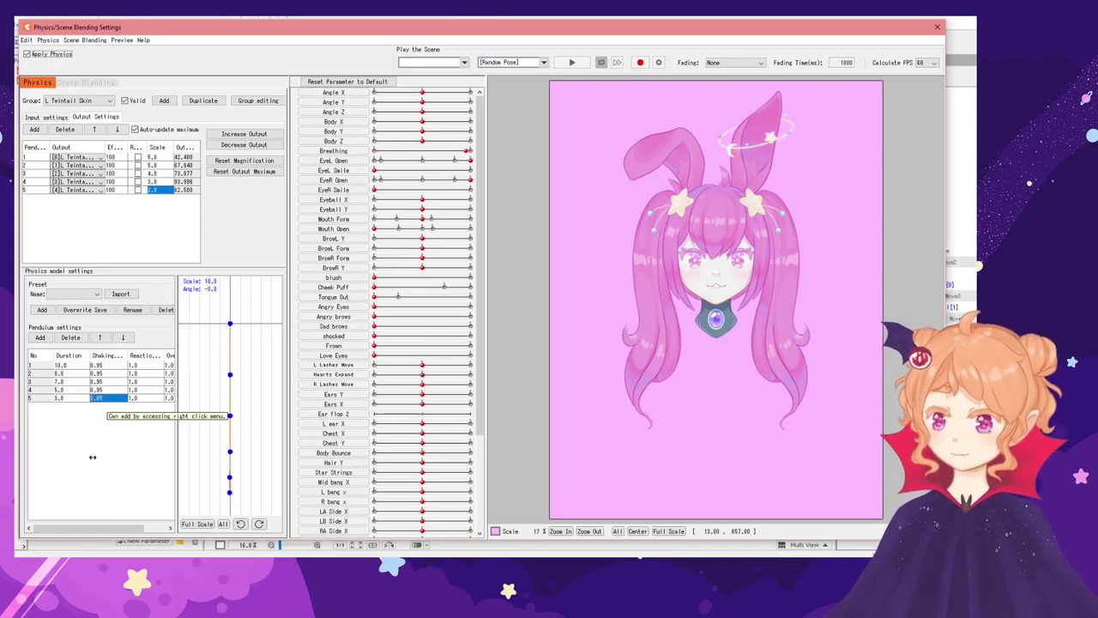
{"action": "double_click", "coordinate": [101, 388]}
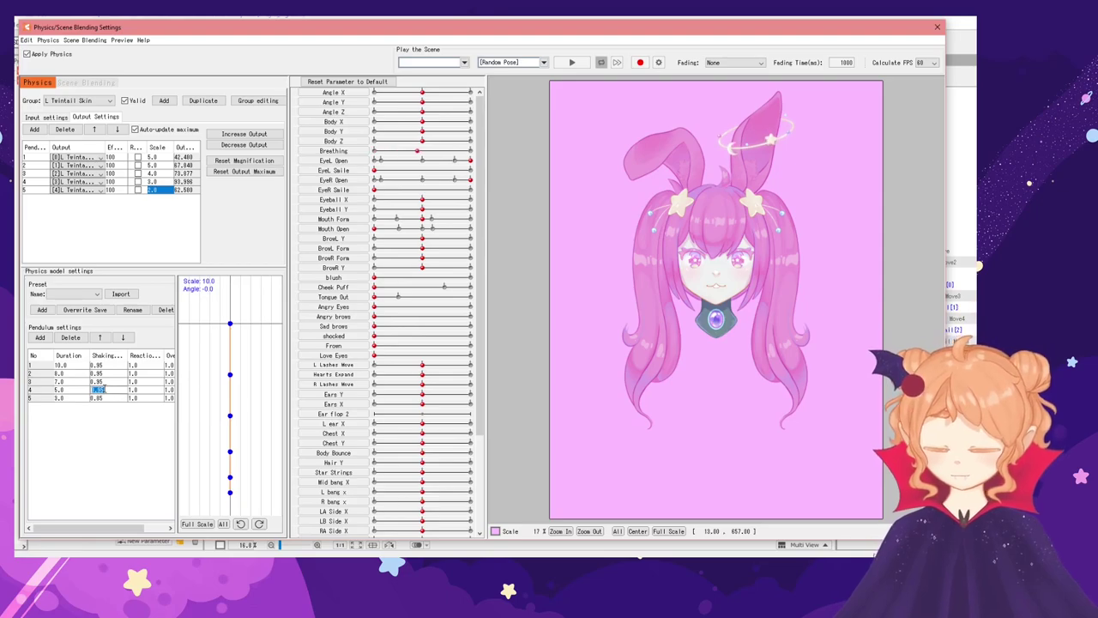
{"action": "key", "text": "Return"}
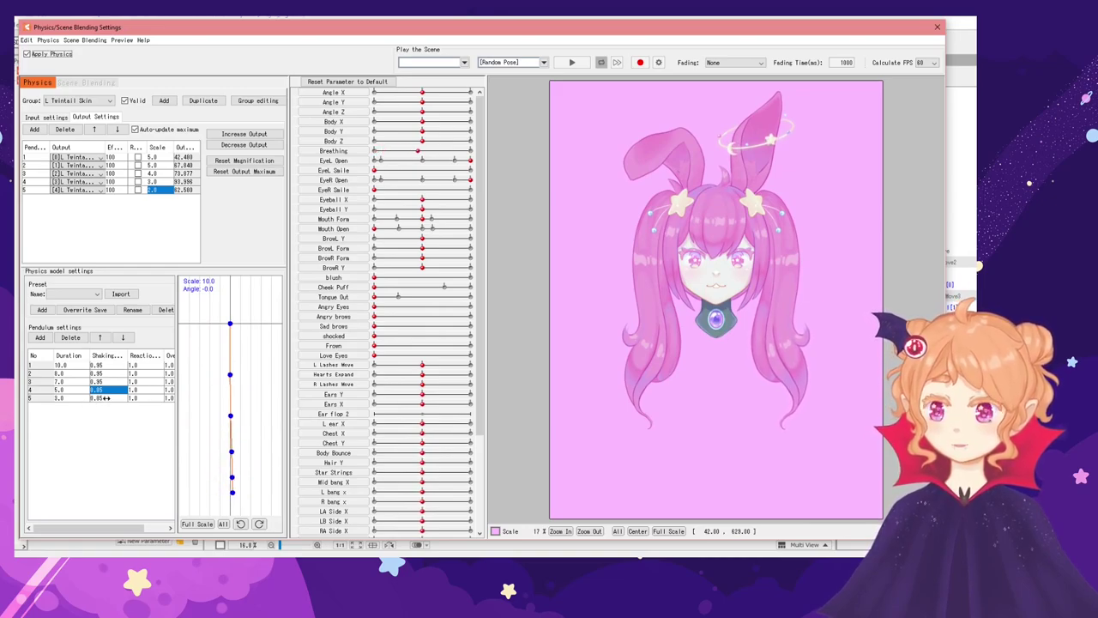
Set the Shaking value of pendulum 5 to 1.0 and swing the model to preview the movement
{"action": "left_click", "coordinate": [115, 449]}
{"action": "left_click", "coordinate": [98, 399]}
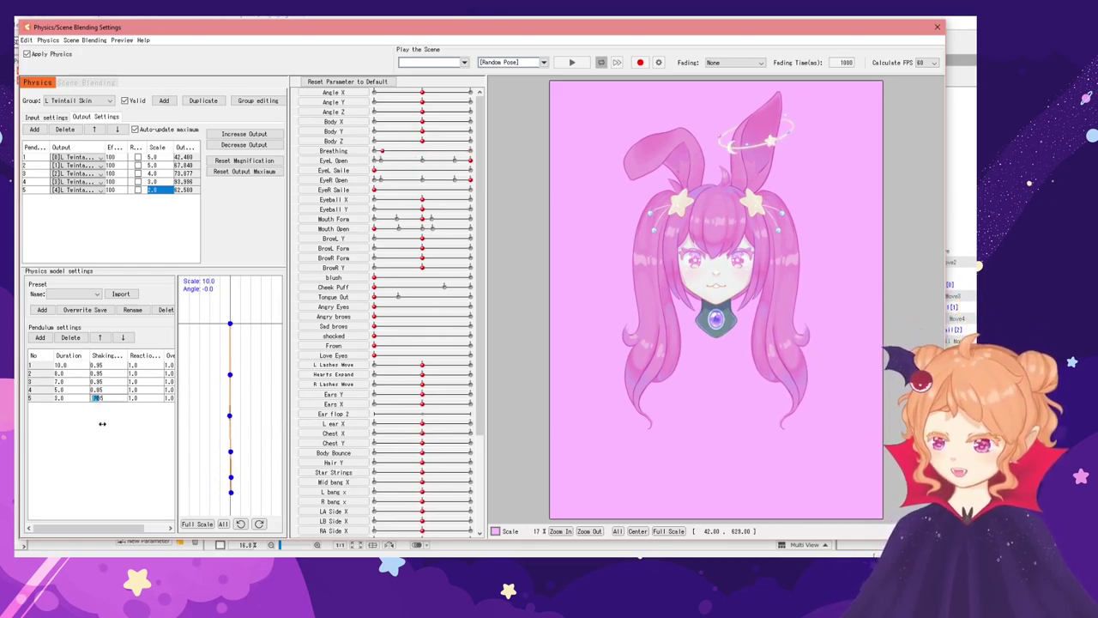
{"action": "left_click", "coordinate": [102, 423]}
{"action": "type", "text": "1"}
{"action": "key", "text": "Return"}
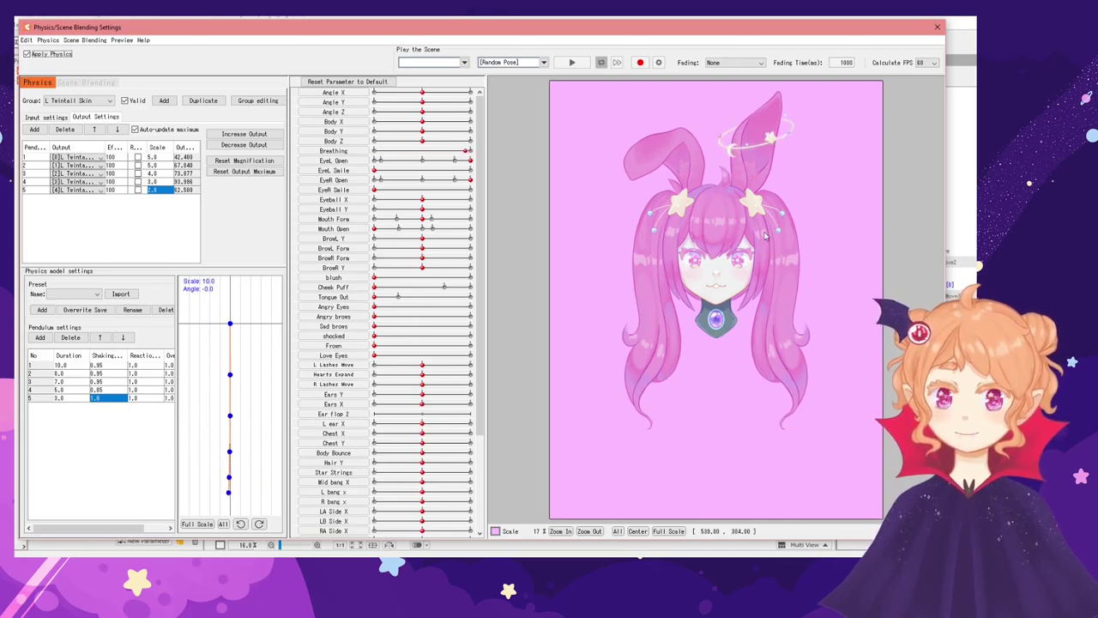
{"action": "left_click_drag", "start_coordinate": [736, 202], "coordinate": [752, 295]}
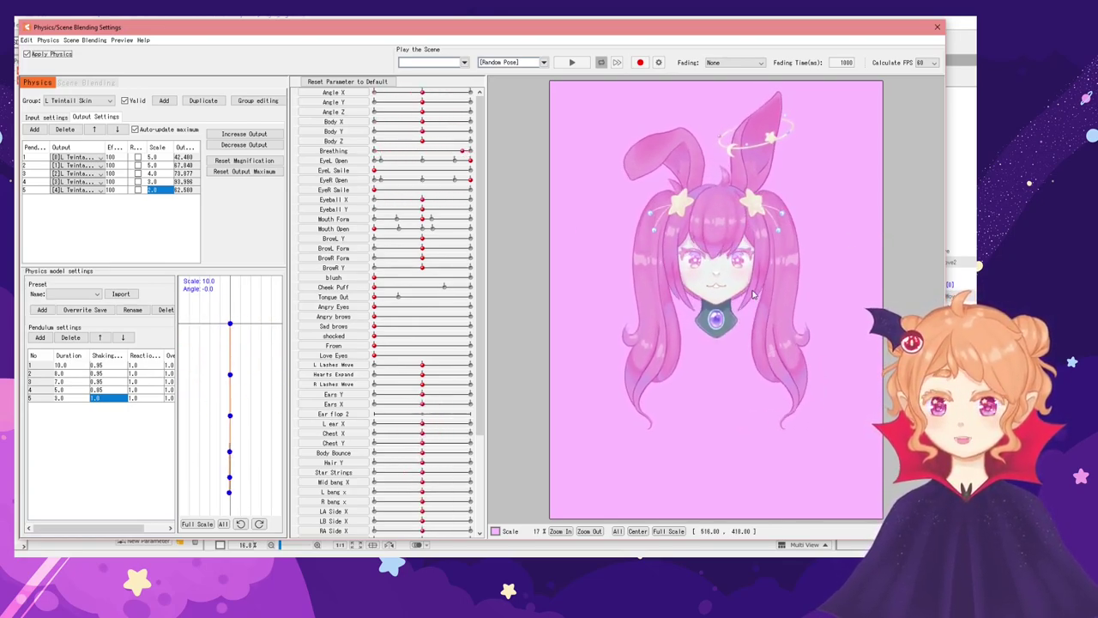